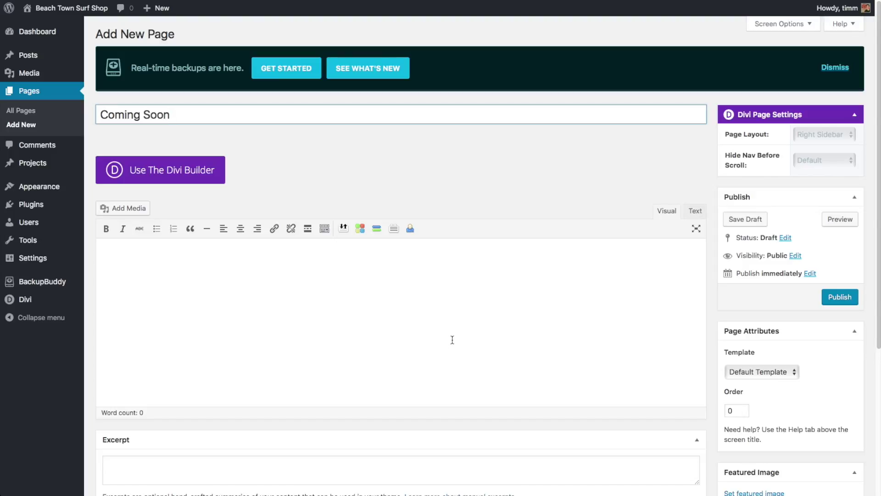
# Show and hide the editor's extra formatting row, and switch the Coming Soon page to the Divi Builder.
pyautogui.click(325, 237)
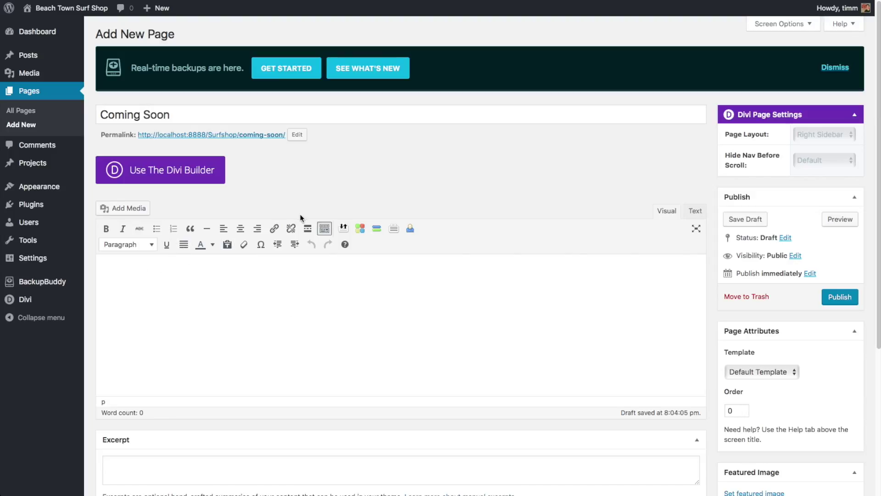
pyautogui.click(324, 228)
pyautogui.click(324, 227)
pyautogui.click(156, 171)
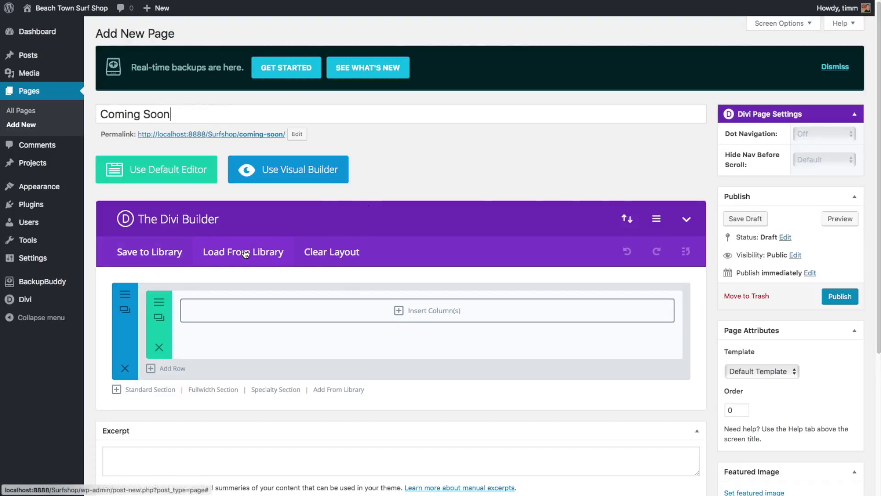
# Examine the Divi Builder's layout export options and settings, and collapse and re-expand the builder area.
pyautogui.click(625, 216)
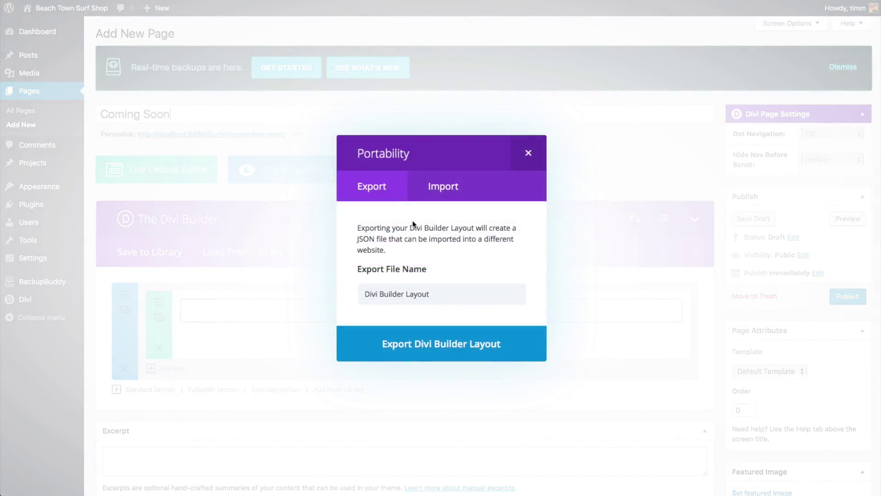
pyautogui.click(524, 163)
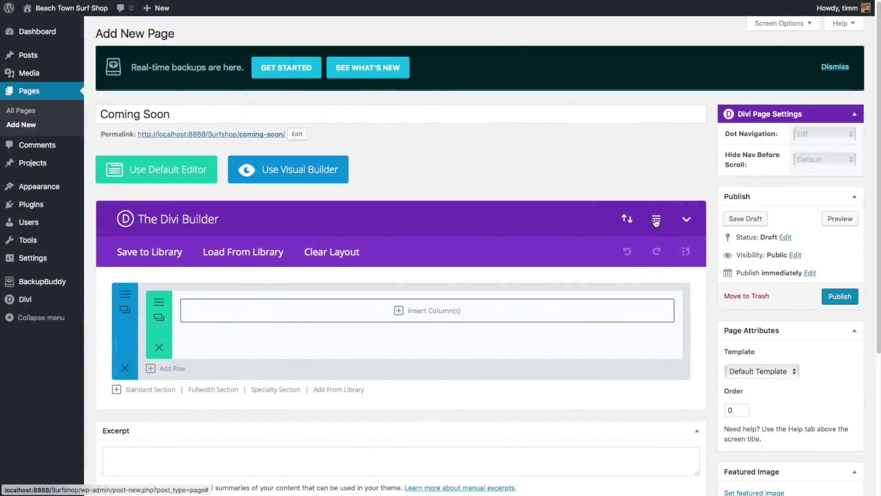
pyautogui.click(656, 221)
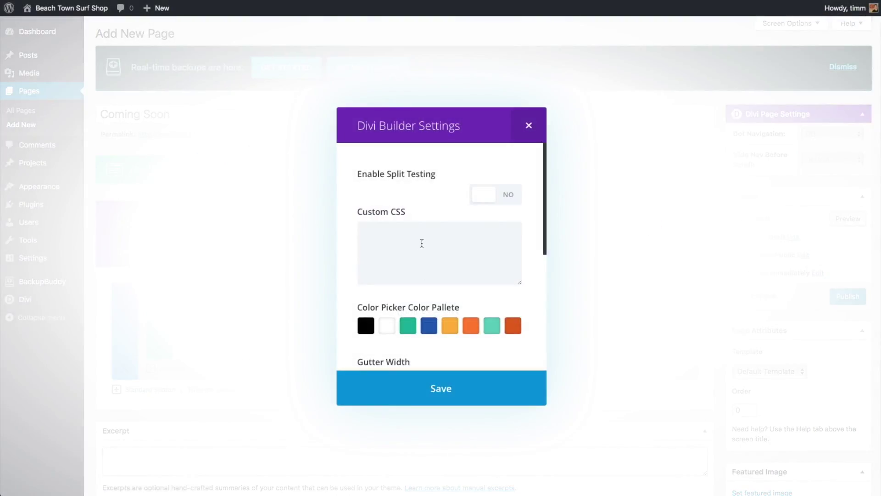
pyautogui.scroll(-2, 423, 248)
pyautogui.scroll(-2, 423, 248)
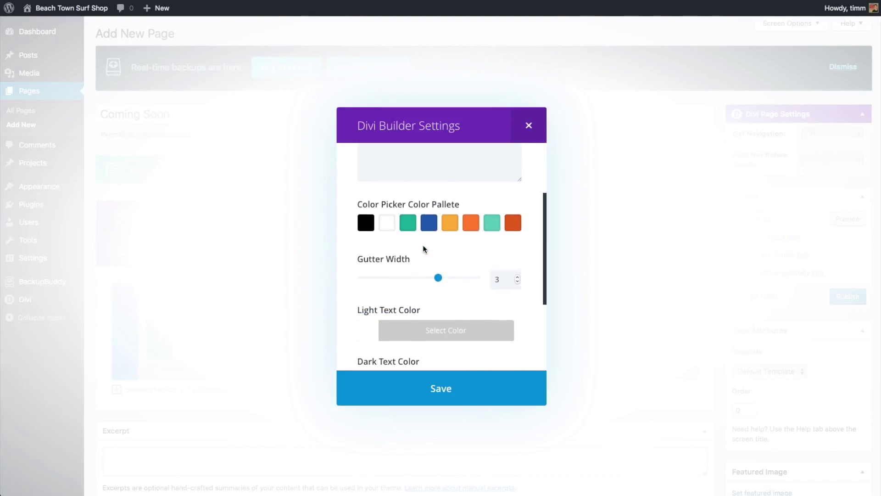
pyautogui.scroll(-3, 422, 247)
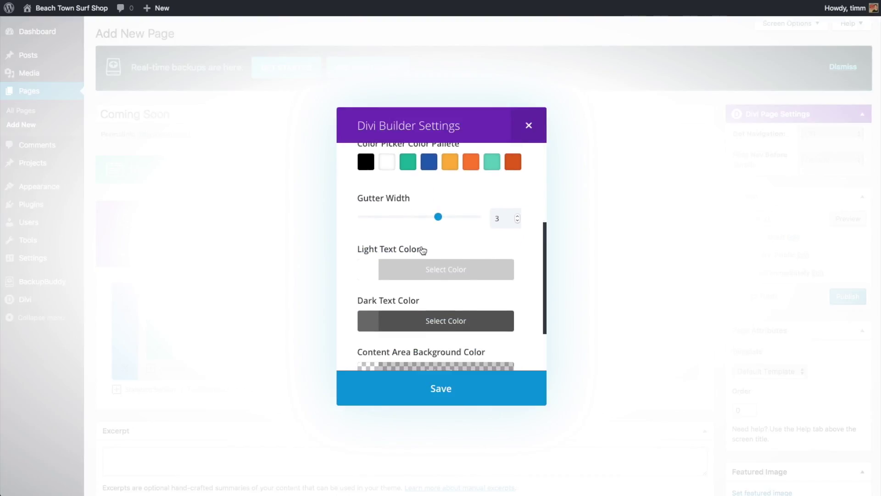
pyautogui.scroll(-2, 423, 250)
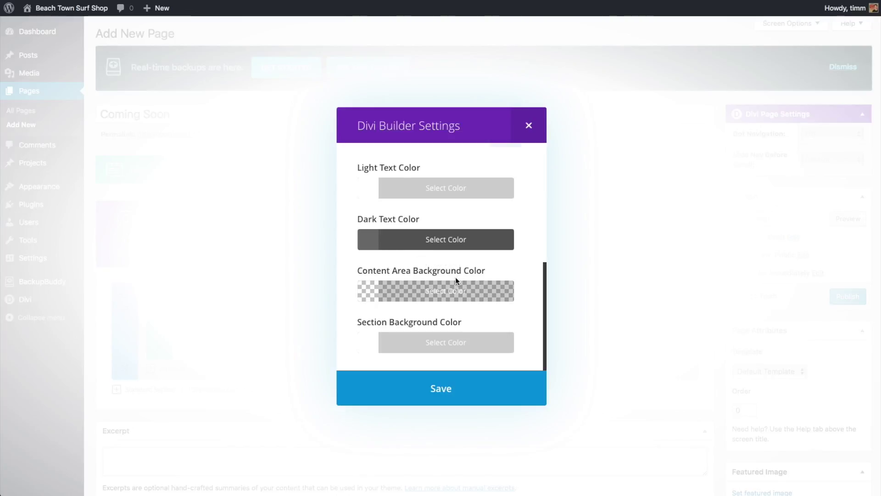
pyautogui.scroll(5, 467, 299)
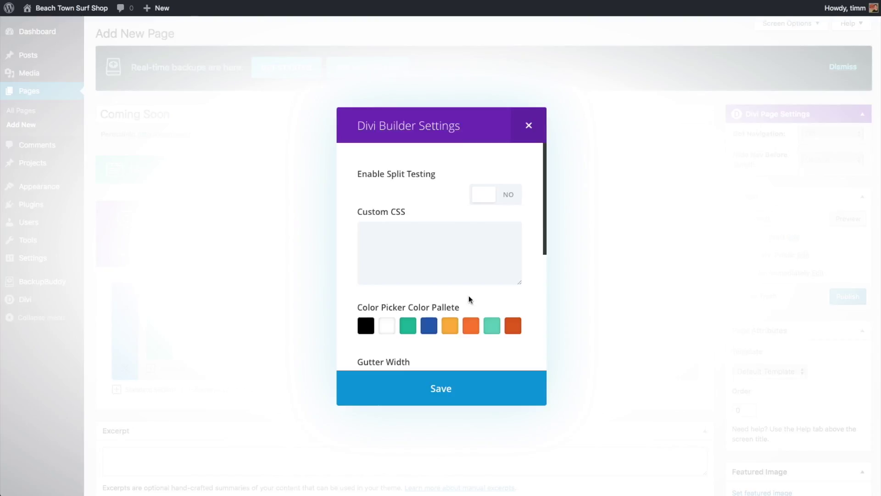
pyautogui.click(528, 125)
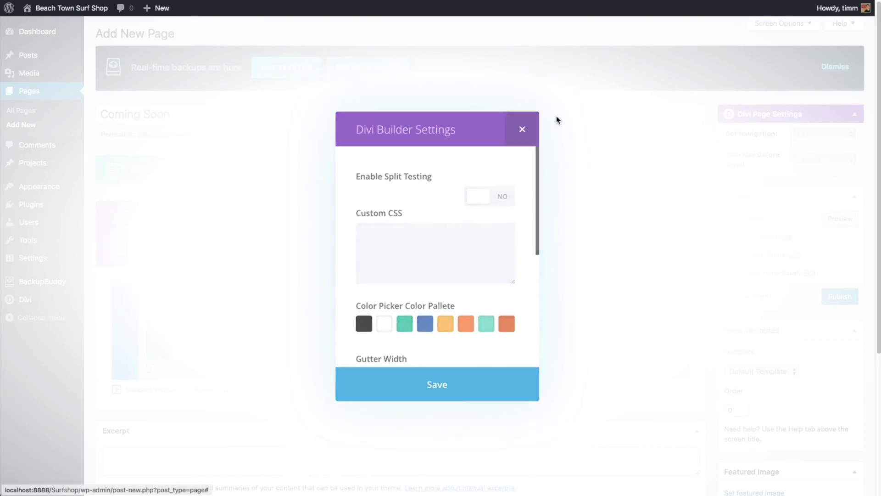
pyautogui.click(686, 220)
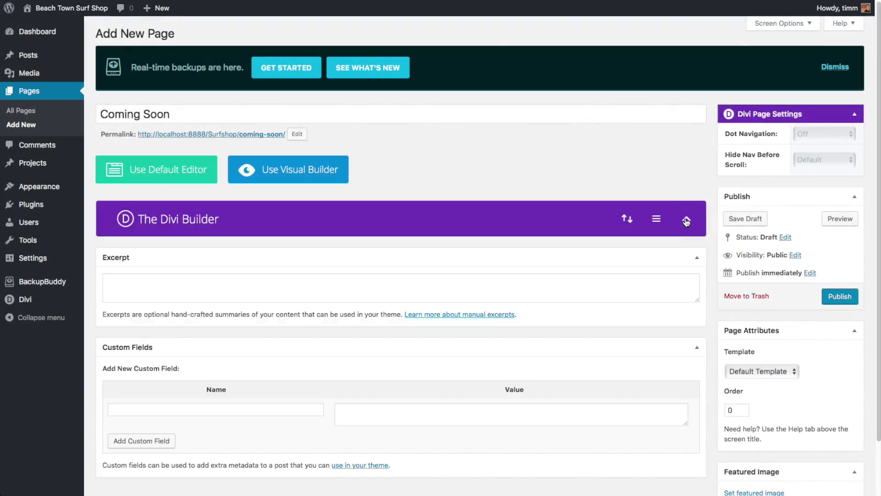
pyautogui.click(686, 220)
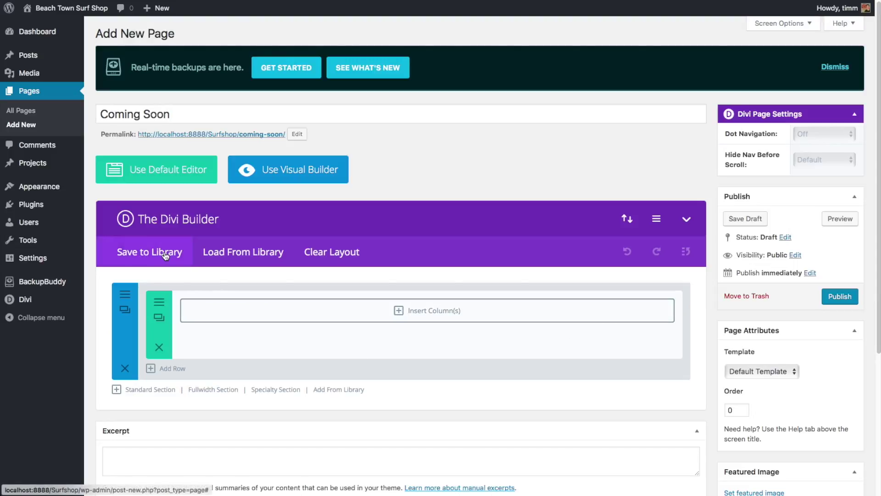
# Browse the predefined layouts and the saved library layouts without loading any, and close the layout list.
pyautogui.click(239, 254)
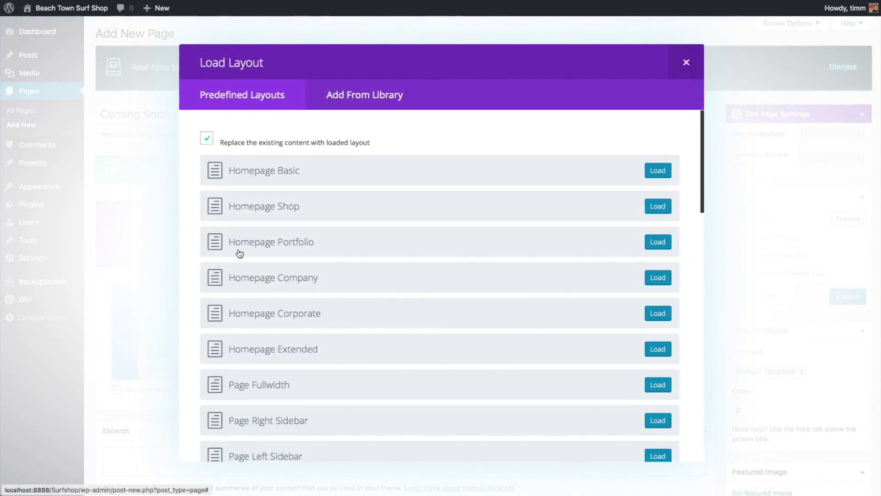
pyautogui.scroll(-3, 346, 234)
pyautogui.scroll(-12, 345, 240)
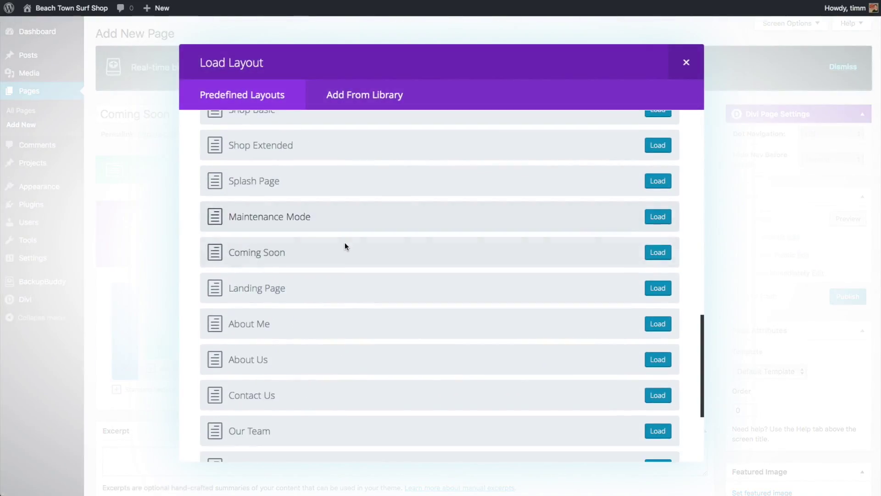
pyautogui.click(365, 103)
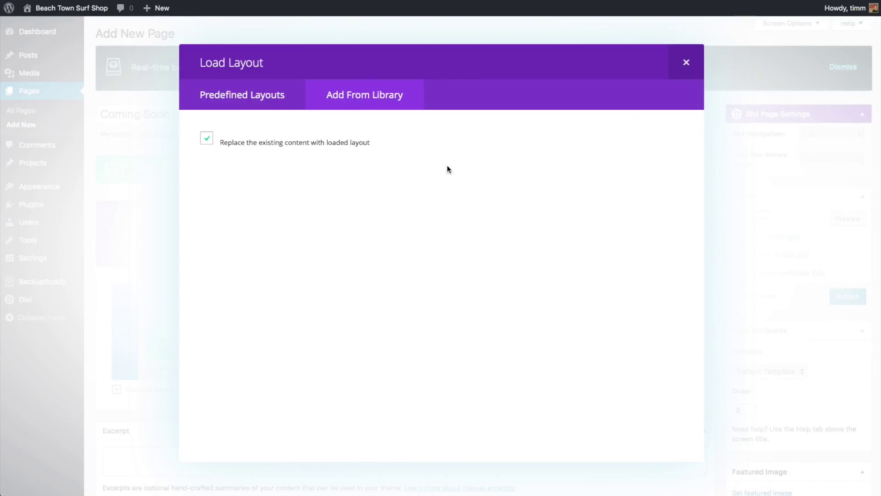
pyautogui.click(687, 63)
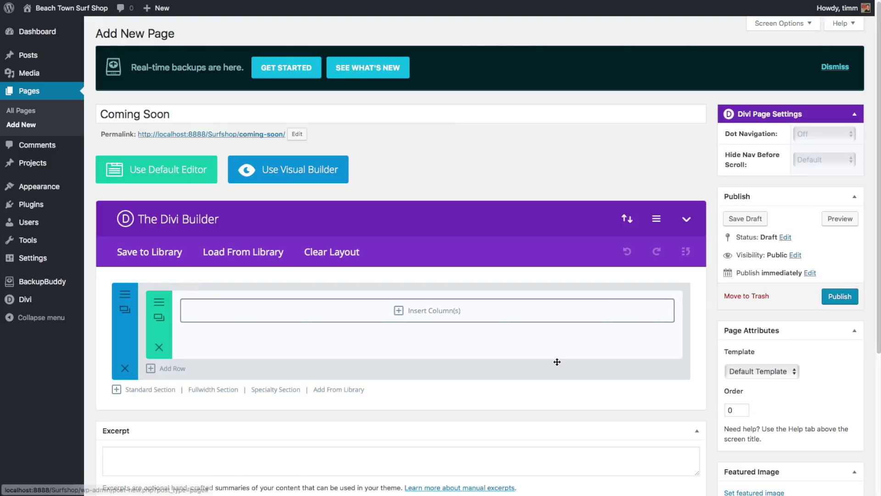
# Insert a single full-width column into the empty row of the first section.
pyautogui.scroll(-1, 499, 368)
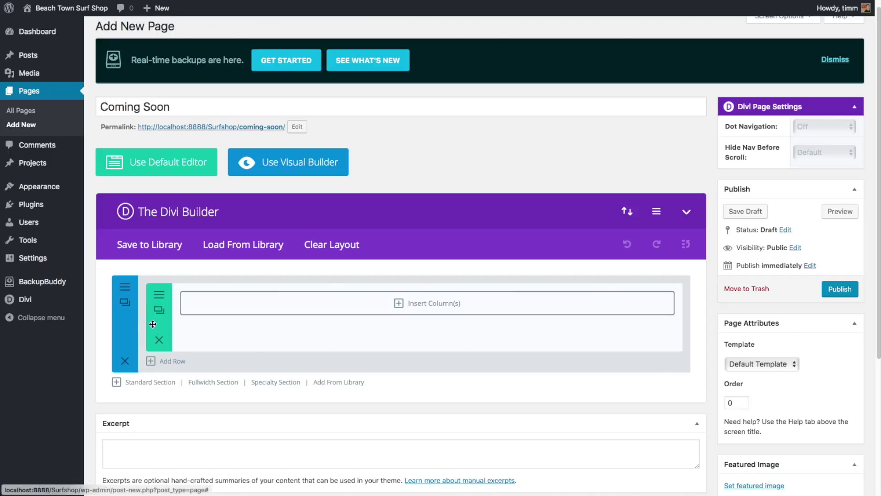
pyautogui.click(420, 300)
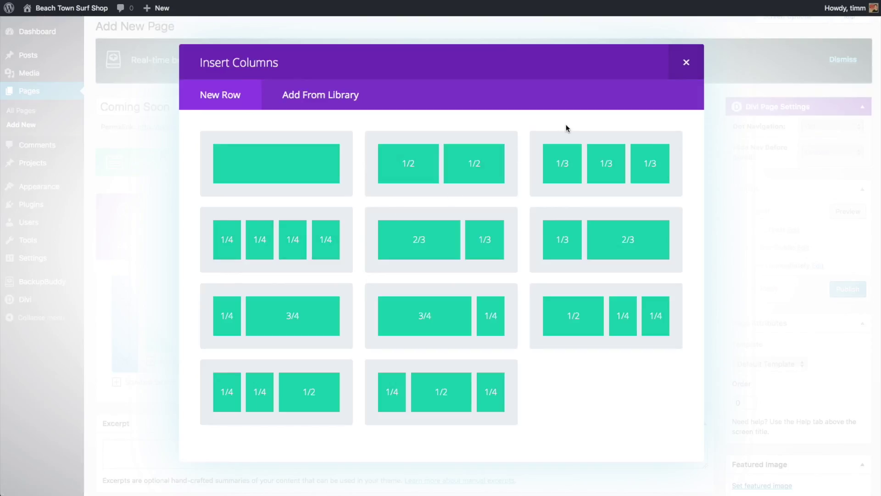
pyautogui.click(687, 65)
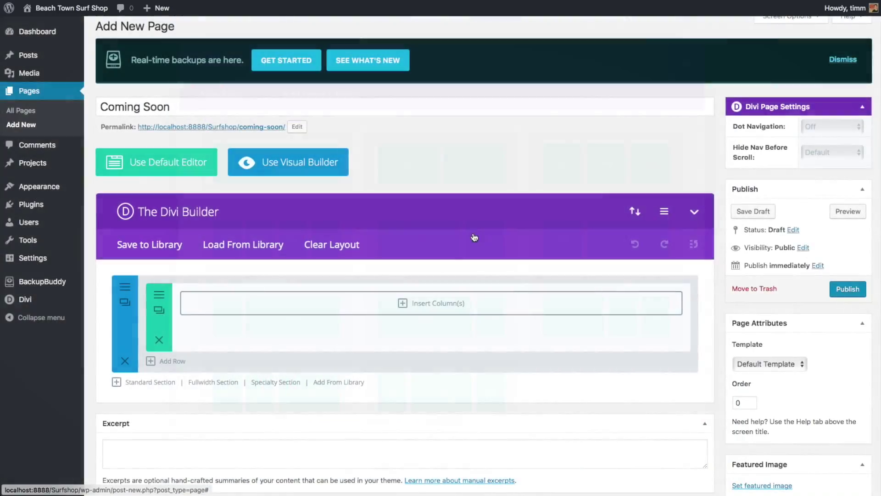
pyautogui.click(413, 308)
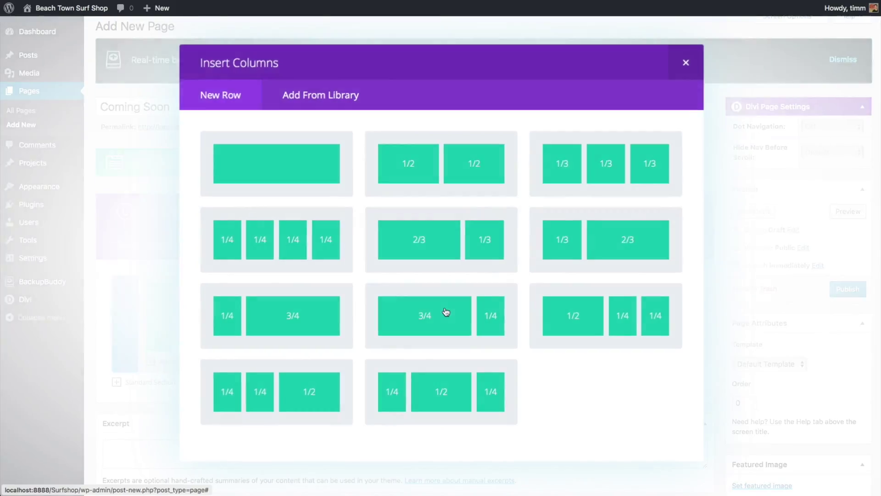
pyautogui.click(288, 156)
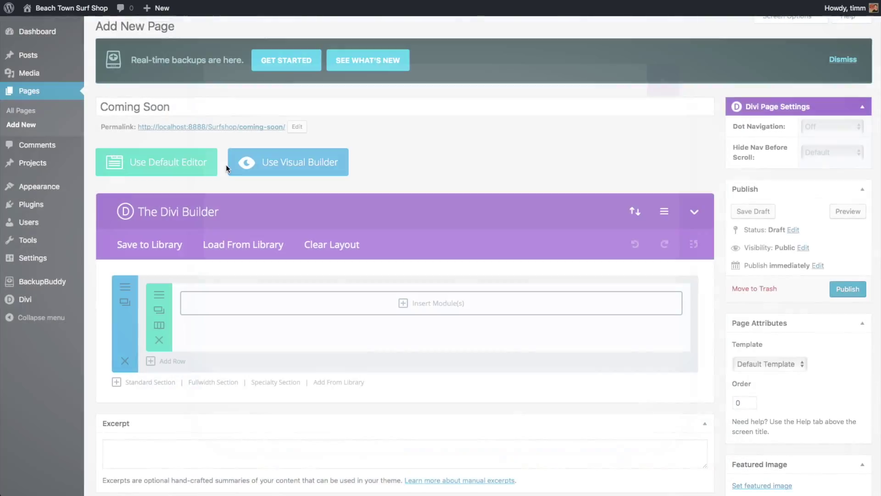
# Browse the modules available for the new column and close the list without inserting one.
pyautogui.click(414, 305)
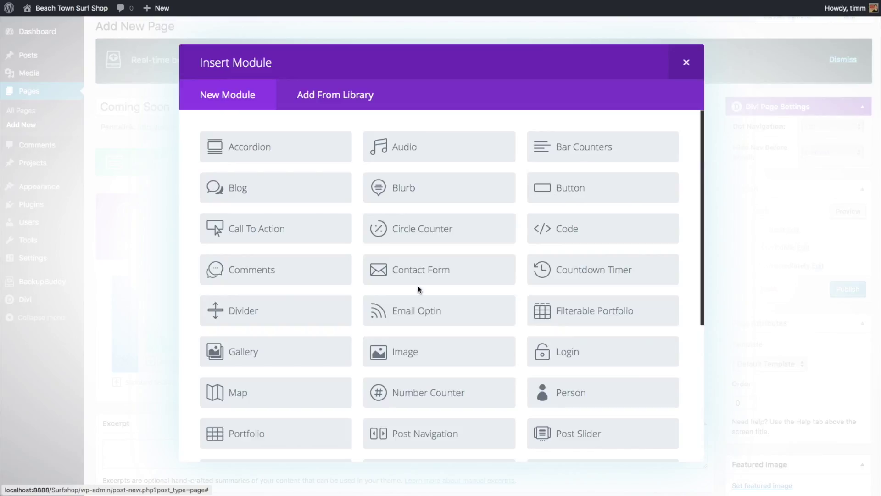
pyautogui.scroll(-5, 426, 258)
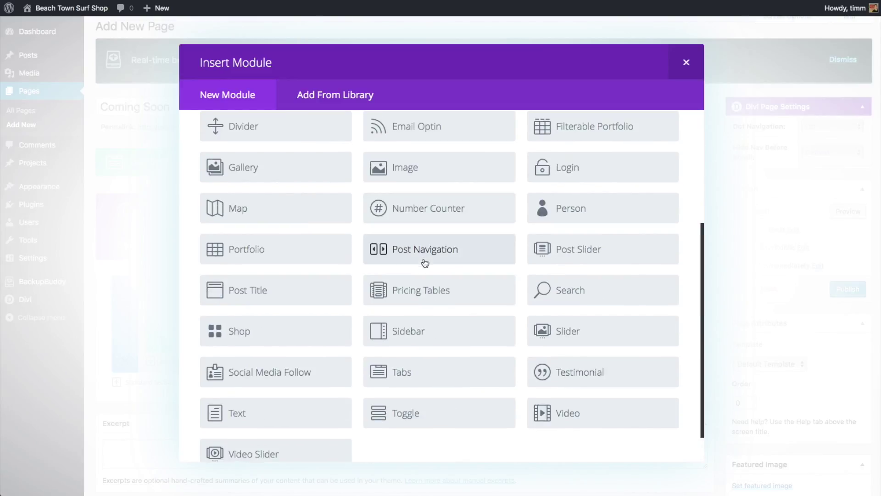
pyautogui.scroll(3, 421, 269)
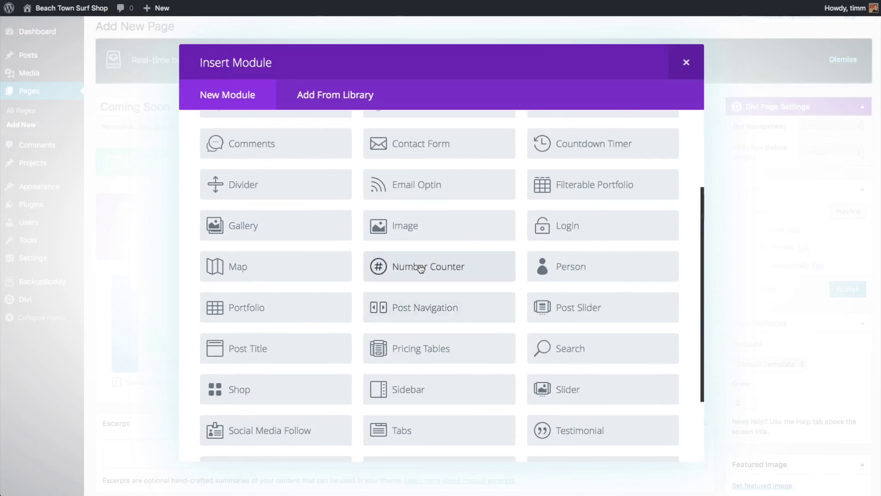
pyautogui.scroll(2, 419, 270)
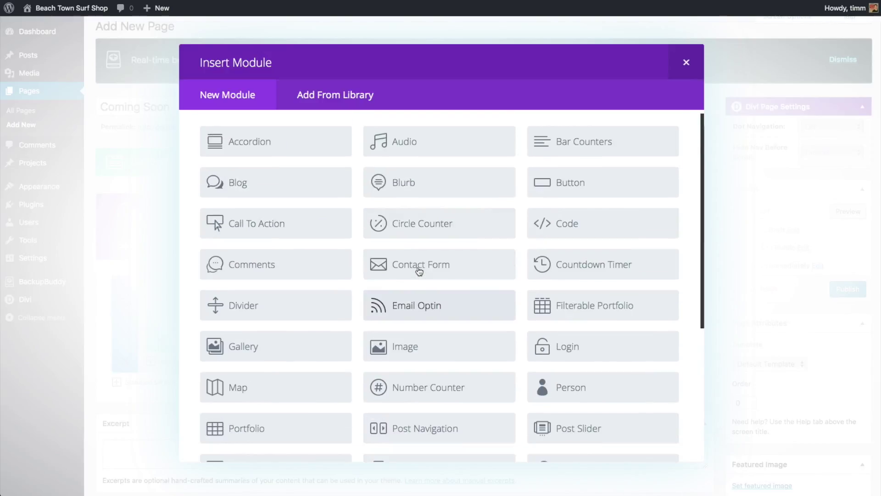
pyautogui.scroll(-2, 388, 348)
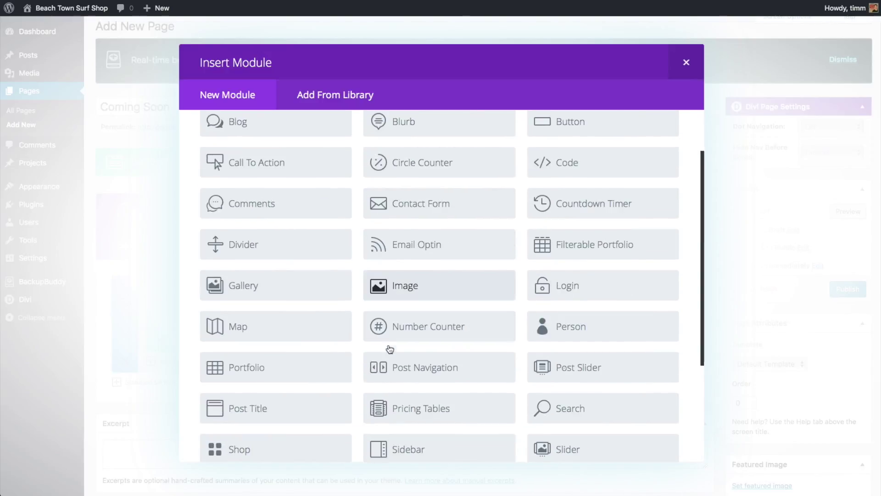
pyautogui.click(686, 63)
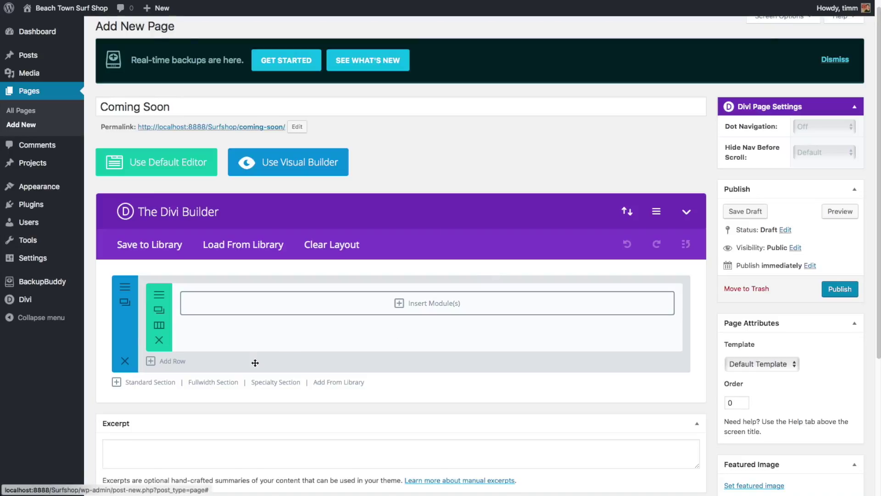
# Add a second row without choosing its columns, and look at the first row's general settings.
pyautogui.click(173, 361)
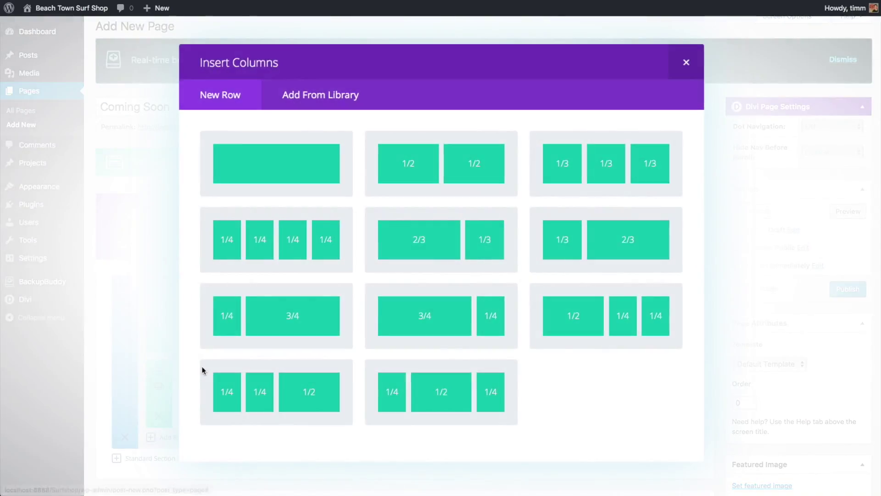
pyautogui.click(688, 63)
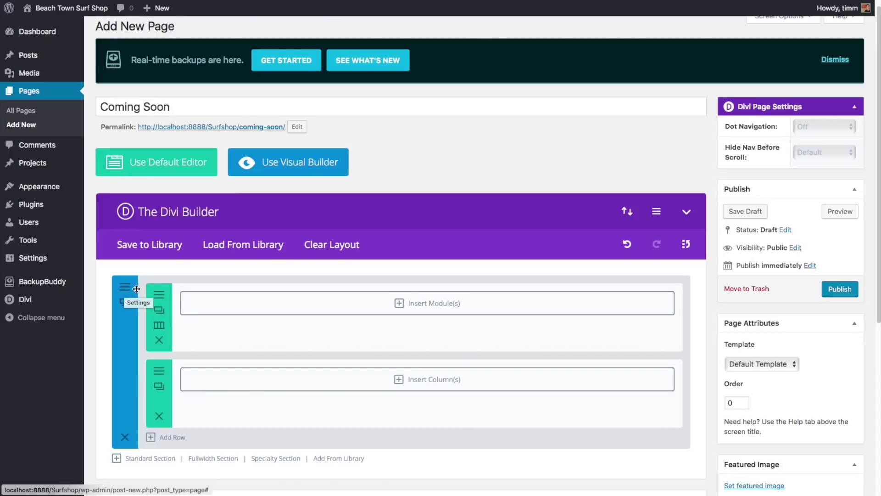
pyautogui.click(157, 294)
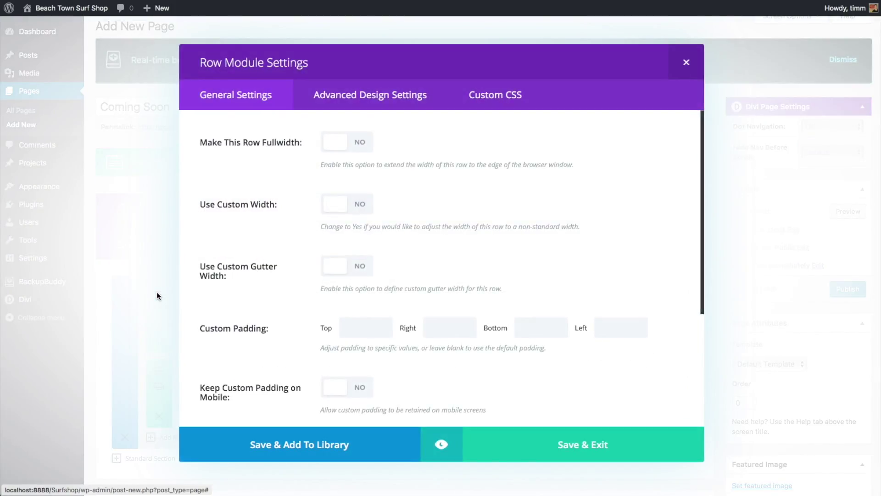
pyautogui.click(687, 62)
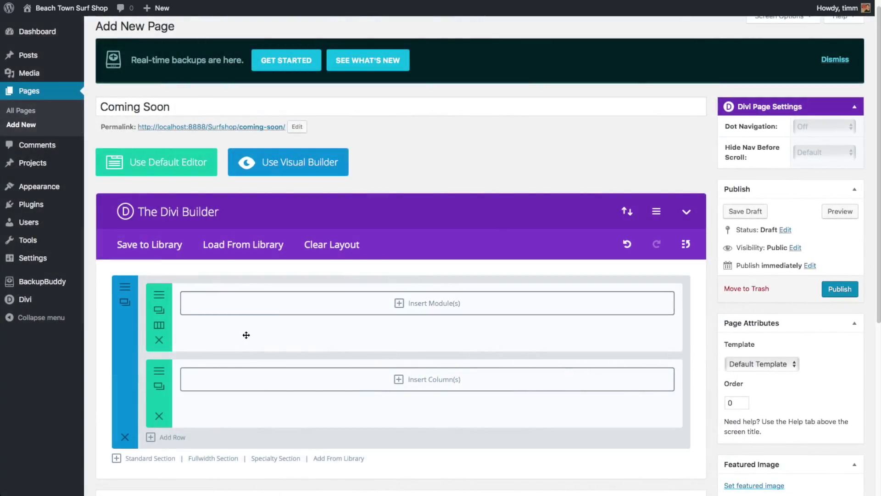
# Add a second standard section below the first one, leaving its column structure unchosen.
pyautogui.scroll(-2, 245, 342)
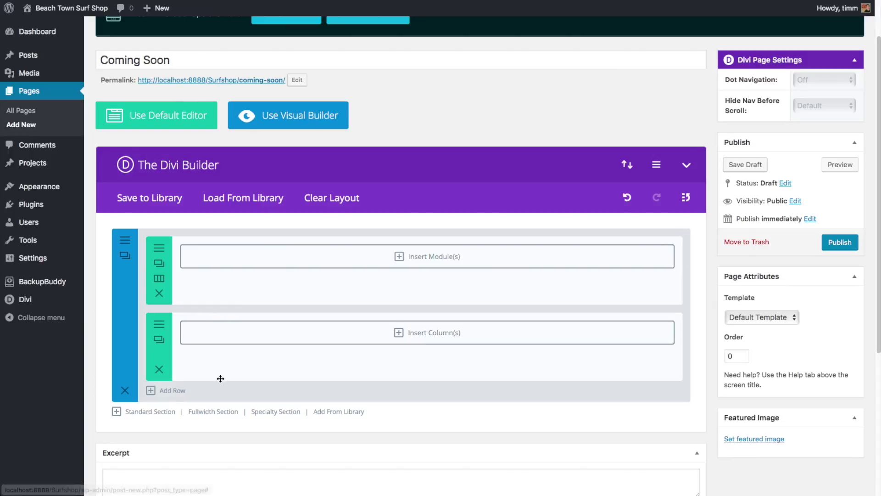
pyautogui.click(142, 412)
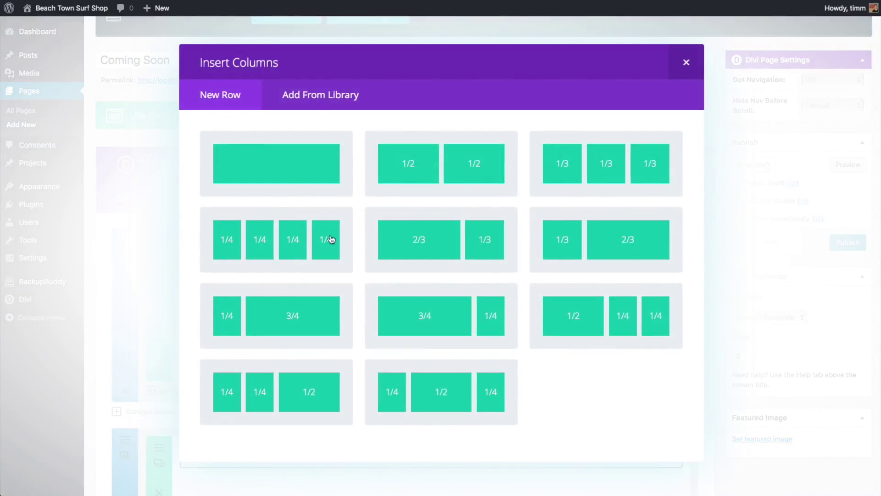
pyautogui.click(686, 62)
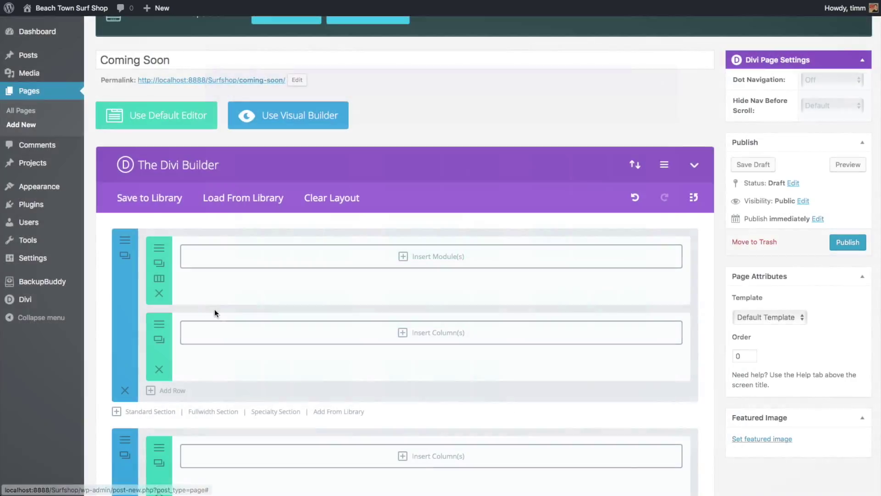
pyautogui.scroll(-4, 231, 393)
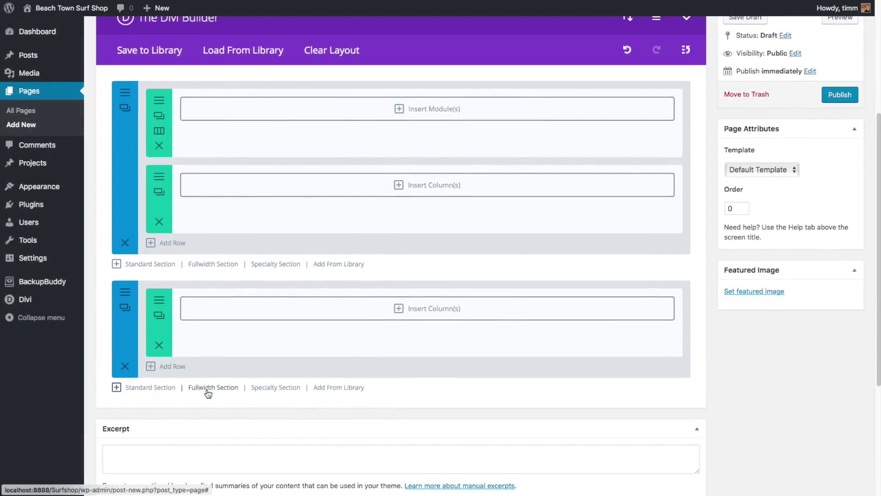
# Add a fullwidth section below the second standard section, and browse its available modules without inserting one.
pyautogui.click(213, 388)
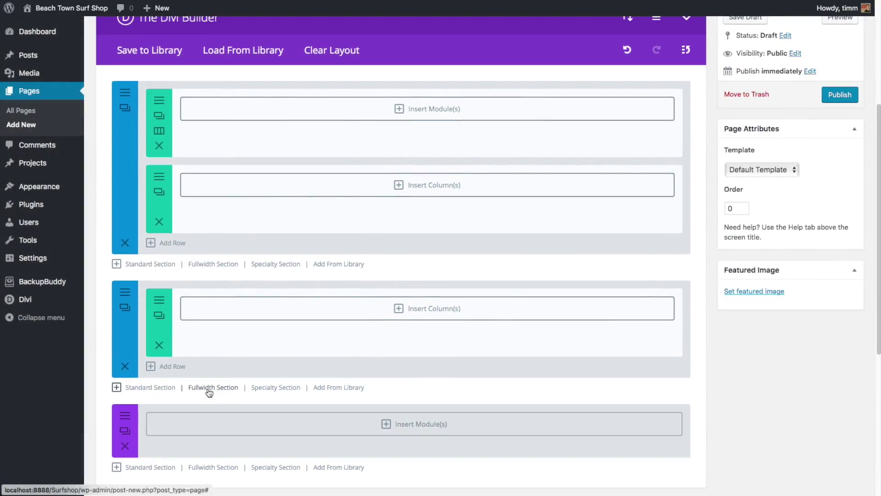
pyautogui.scroll(-2, 216, 402)
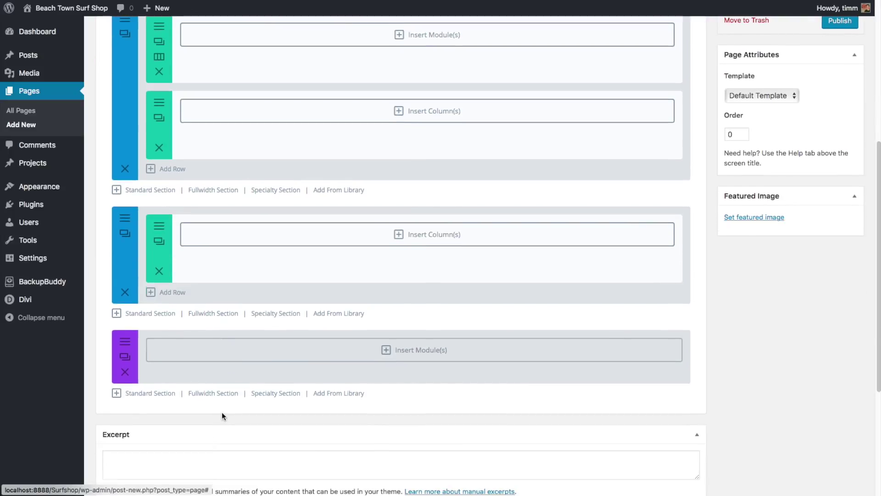
pyautogui.click(388, 349)
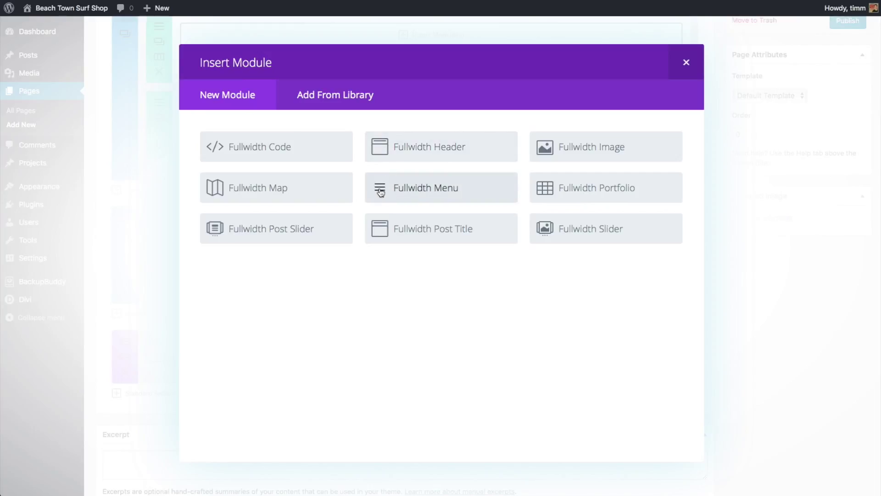
pyautogui.click(687, 63)
# Add a specialty section with two narrow areas followed by a wide one, and insert a row of two half-width columns into each area.
pyautogui.click(280, 395)
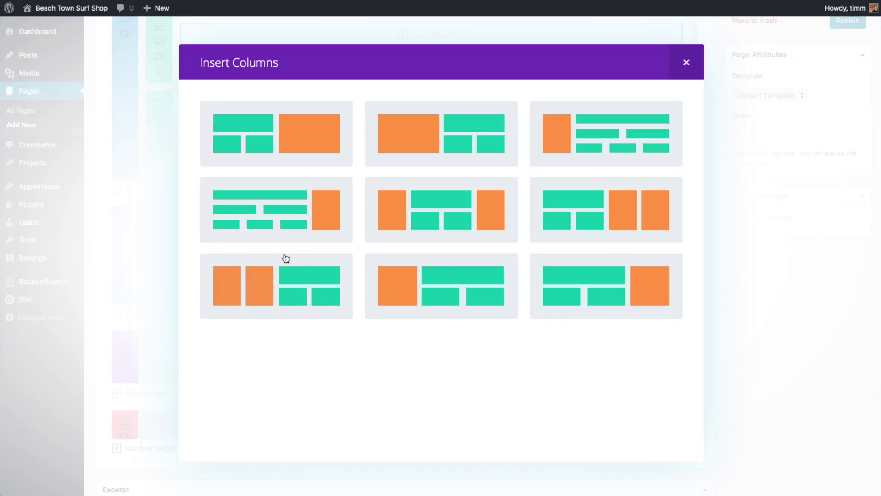
pyautogui.click(264, 283)
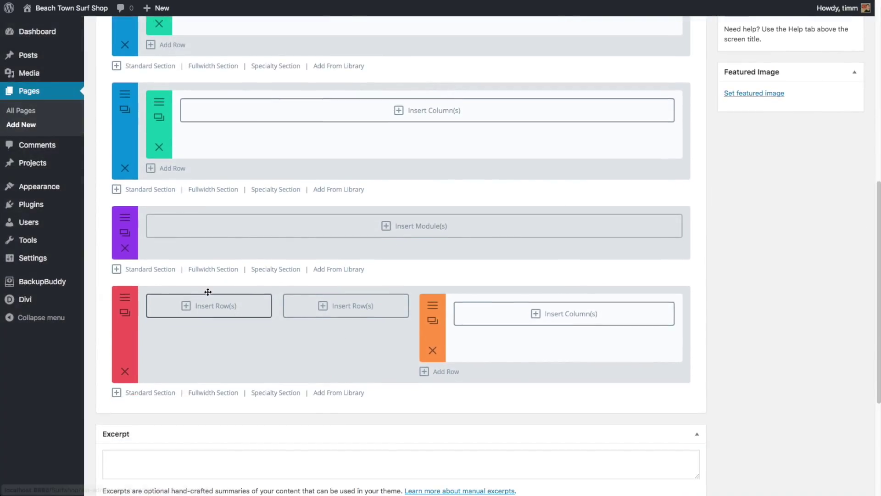
pyautogui.click(211, 305)
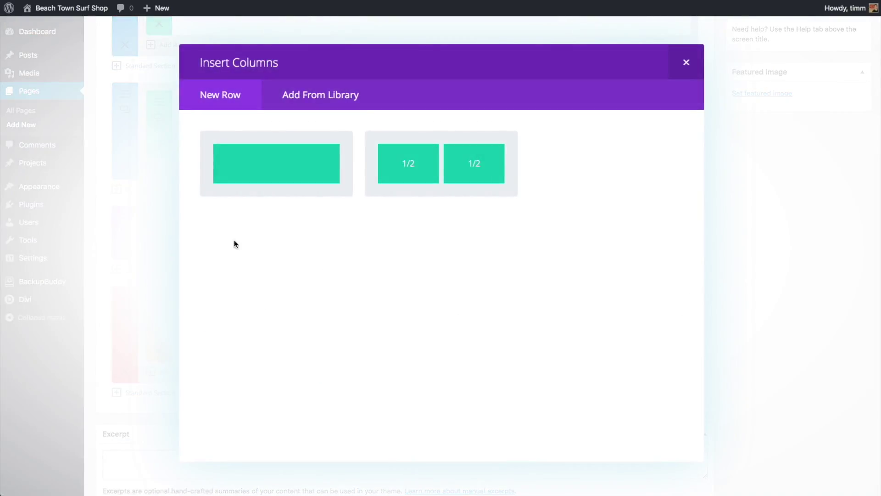
pyautogui.click(418, 153)
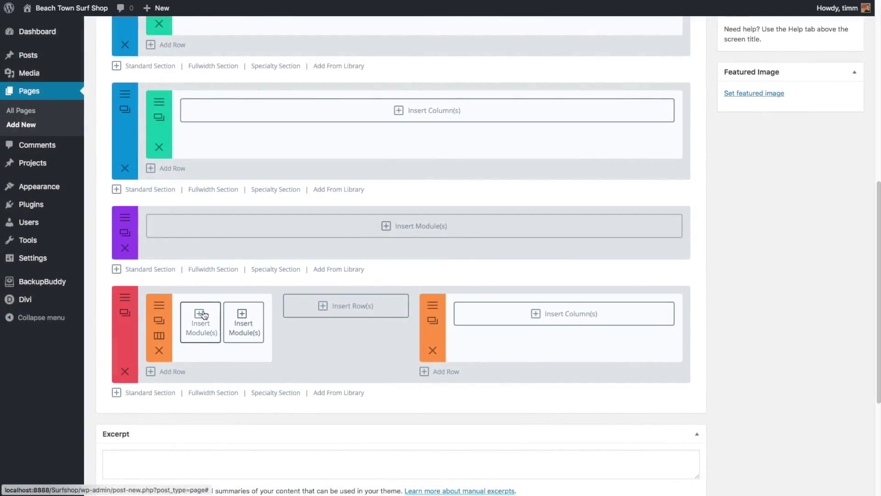
pyautogui.click(315, 303)
pyautogui.click(442, 163)
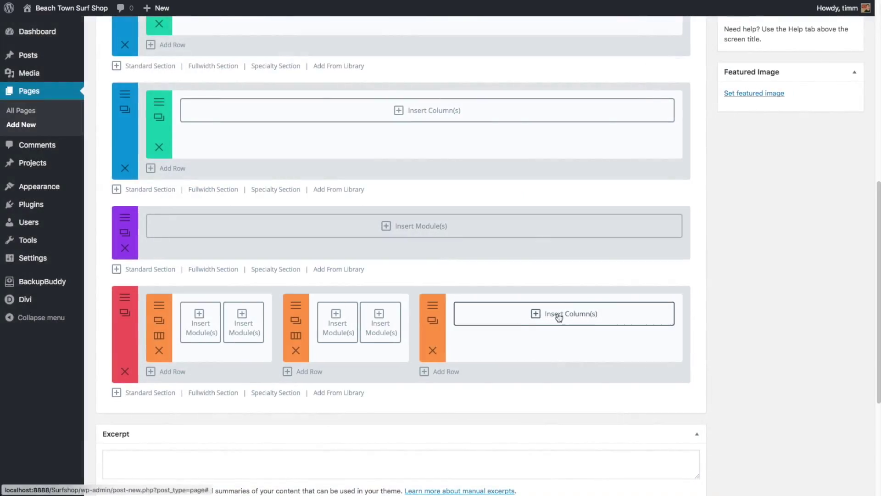
pyautogui.click(559, 317)
pyautogui.click(447, 153)
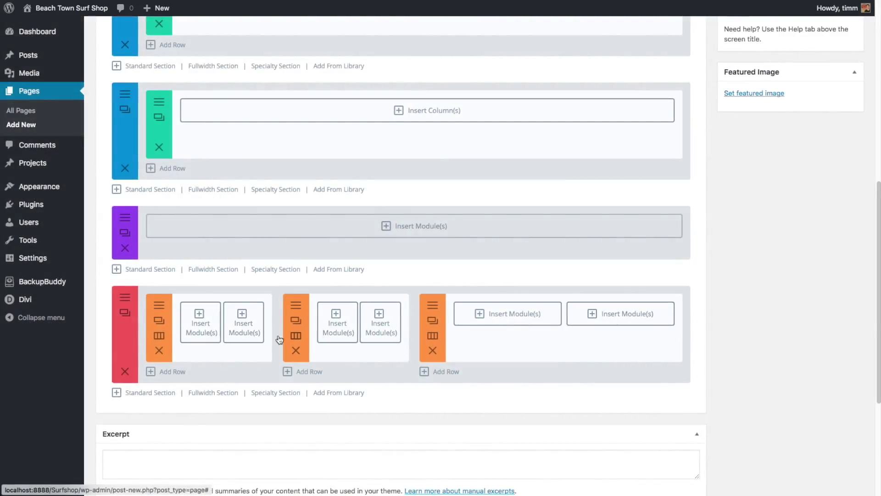
# Delete the specialty, fullwidth and second standard sections, plus the empty second row of the first section.
pyautogui.click(126, 370)
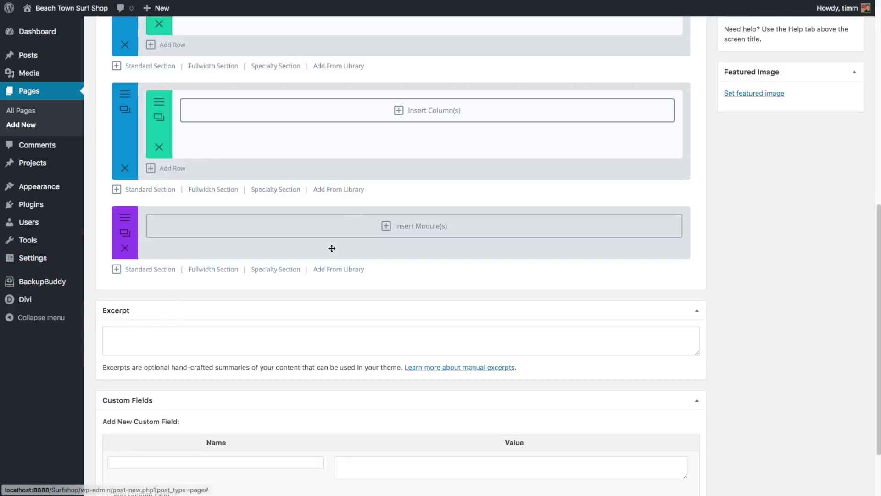
pyautogui.click(124, 248)
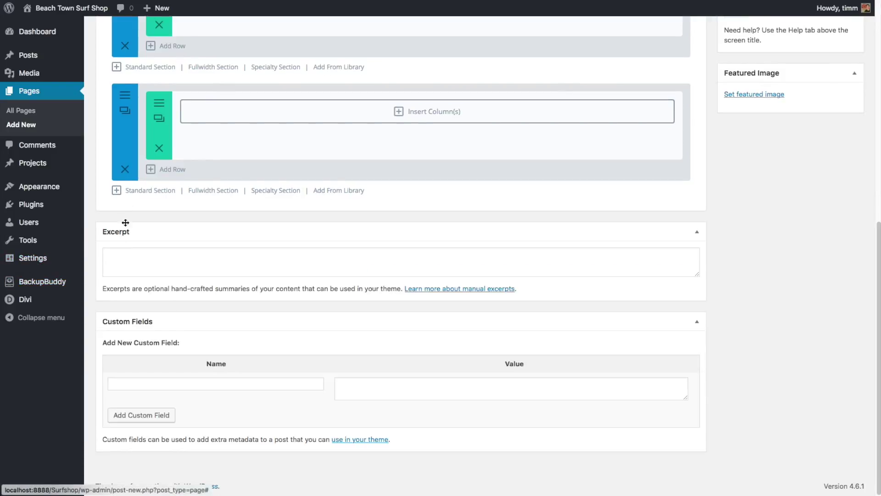
pyautogui.click(125, 168)
pyautogui.scroll(3, 222, 212)
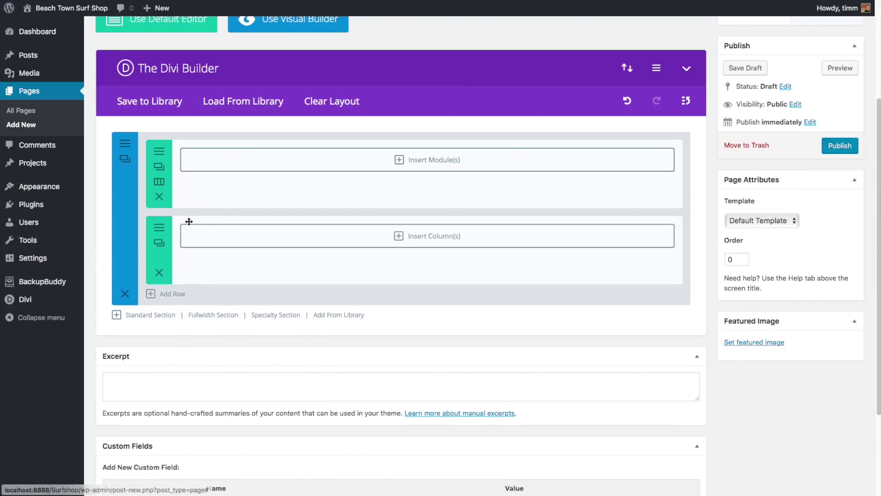
pyautogui.click(159, 273)
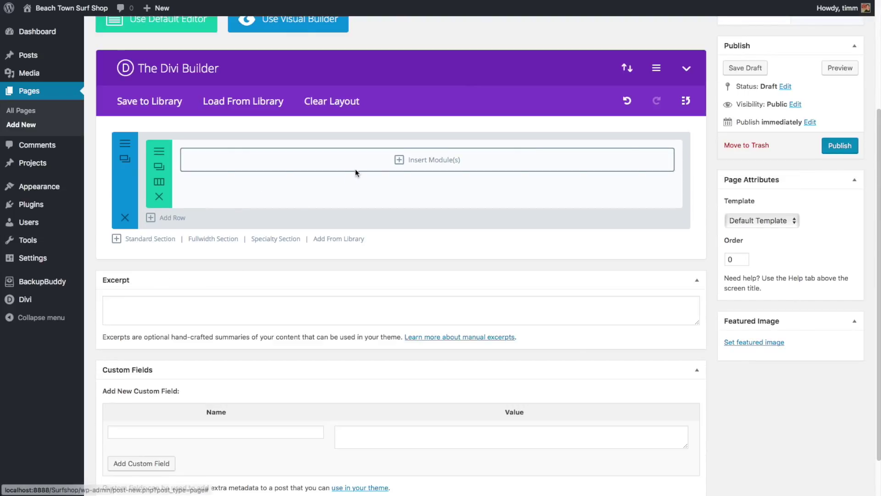
# Insert a Text module into the remaining single-column row and set its text orientation to Center.
pyautogui.click(458, 160)
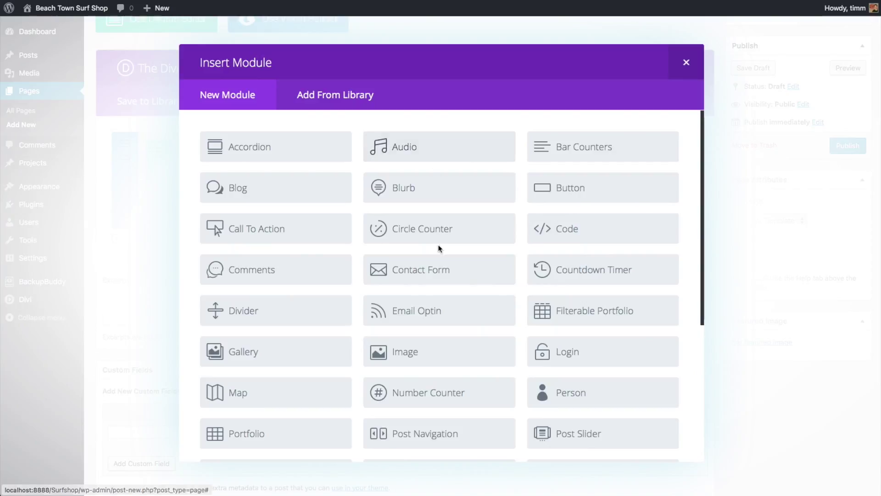
pyautogui.scroll(-5, 320, 164)
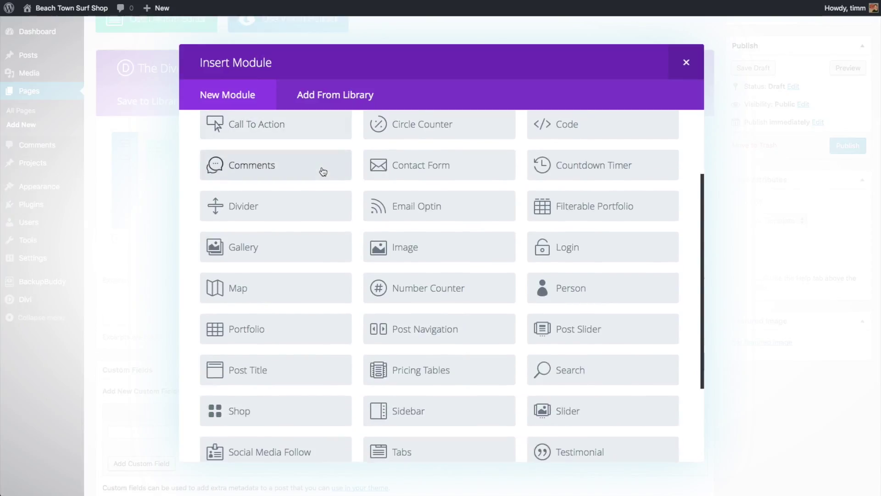
pyautogui.scroll(-5, 320, 180)
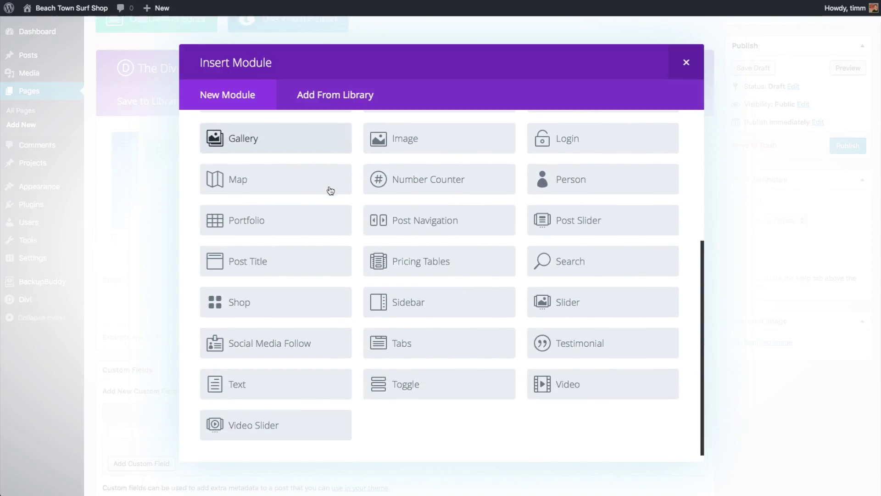
pyautogui.click(264, 386)
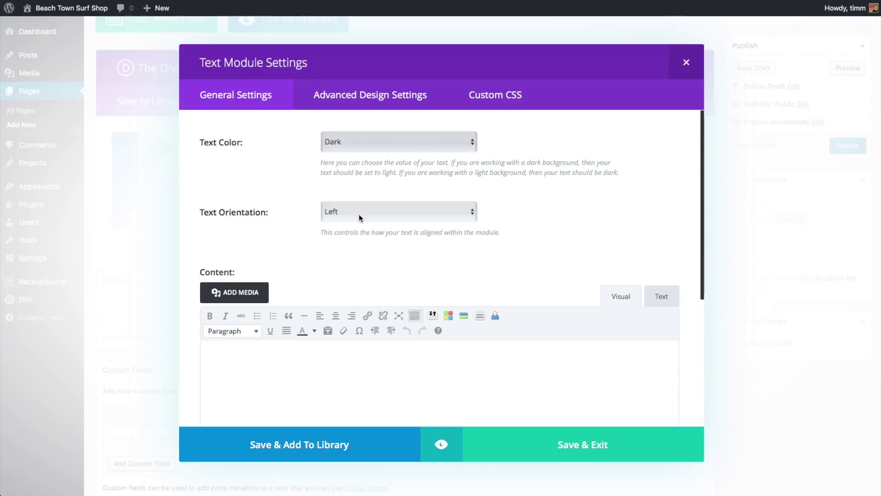
pyautogui.click(465, 211)
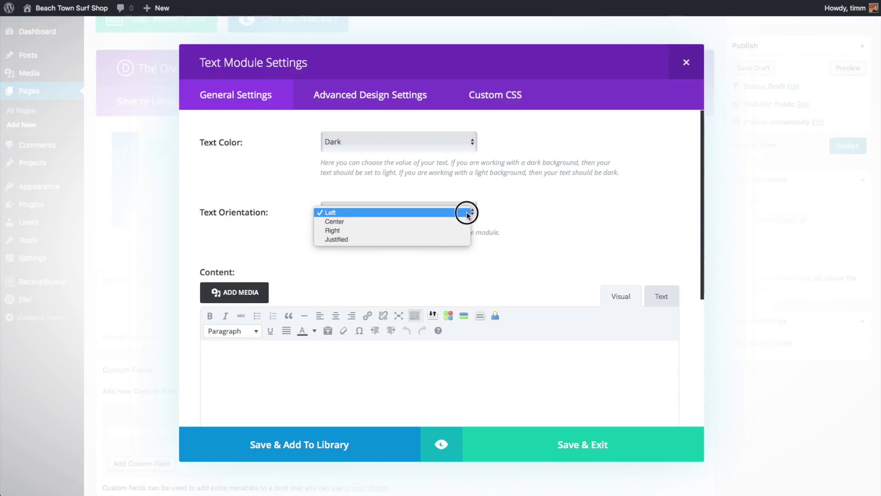
pyautogui.click(434, 221)
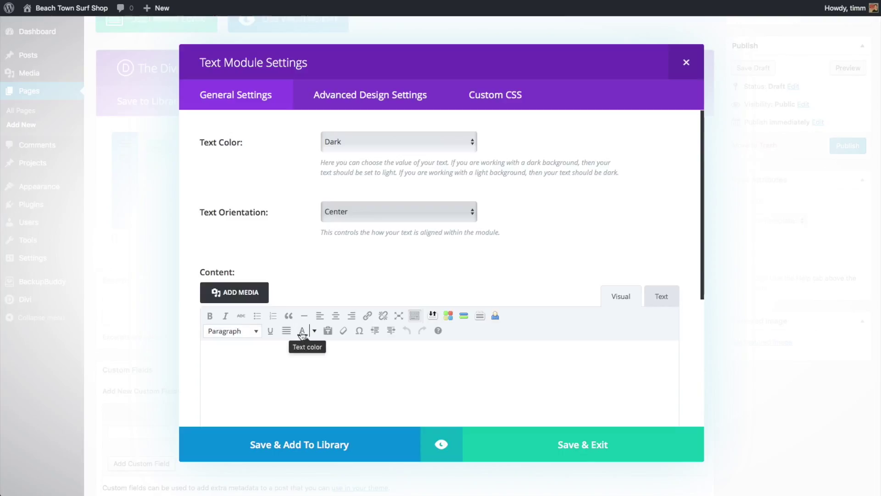
# Enter "Beach Town Surf Shop" as the Text module's content and format it as Heading 1.
pyautogui.click(361, 96)
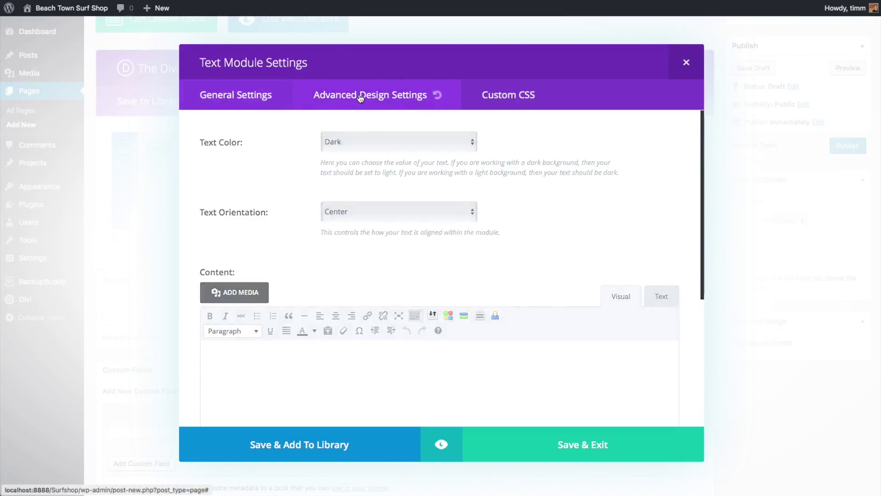
pyautogui.click(276, 96)
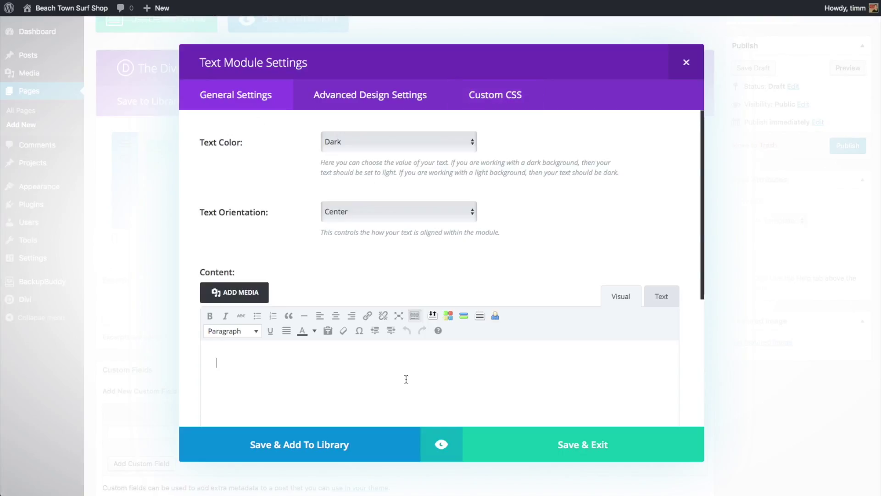
pyautogui.write('Beach Town Surf Shop')
pyautogui.moveTo(291, 362); pyautogui.dragTo(211, 363)
pyautogui.click(256, 334)
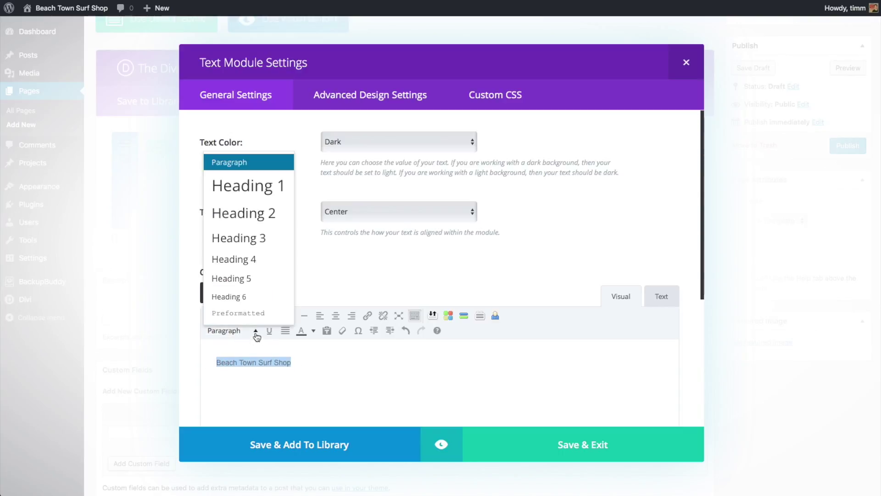
pyautogui.click(260, 192)
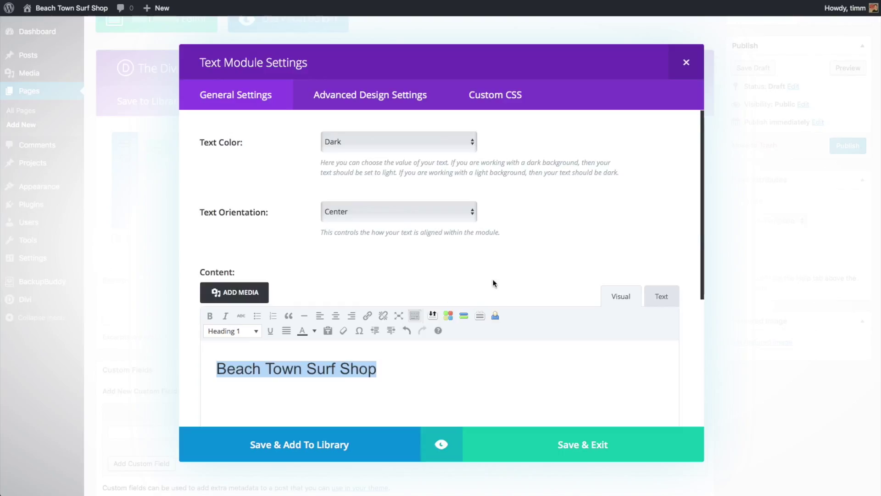
# Preview the heading's Text module, return to its settings, and save it to the page.
pyautogui.click(443, 449)
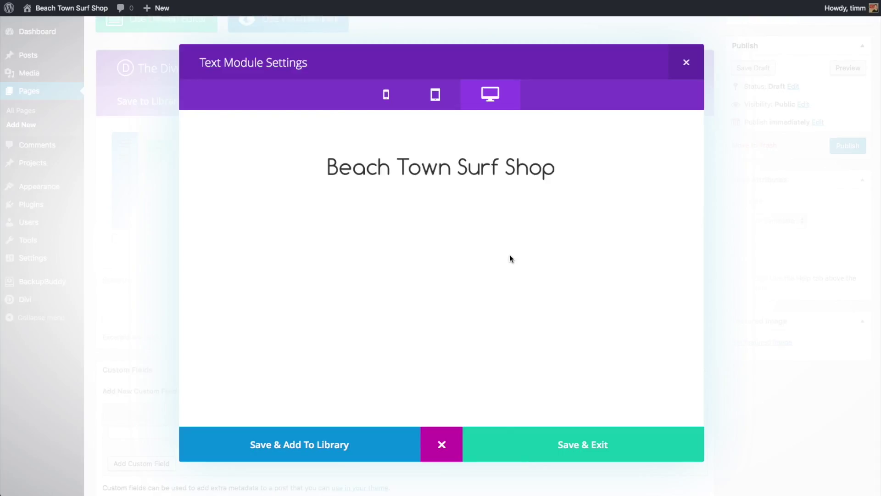
pyautogui.click(443, 446)
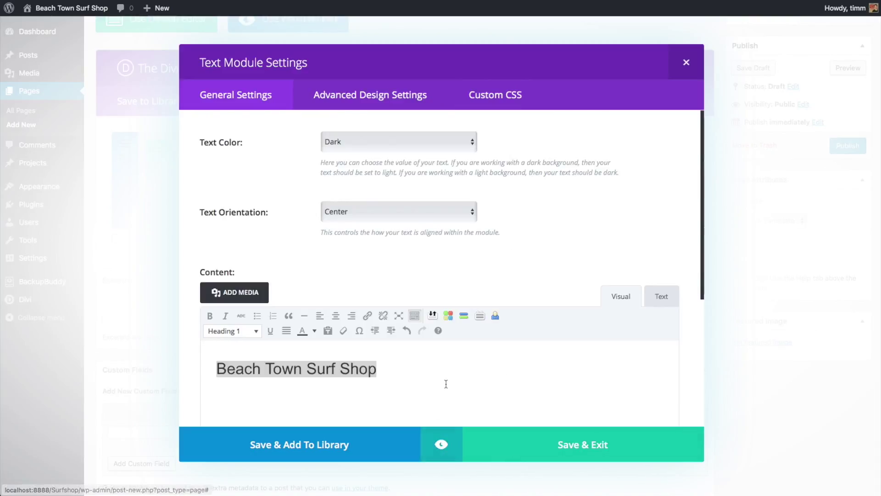
pyautogui.click(550, 452)
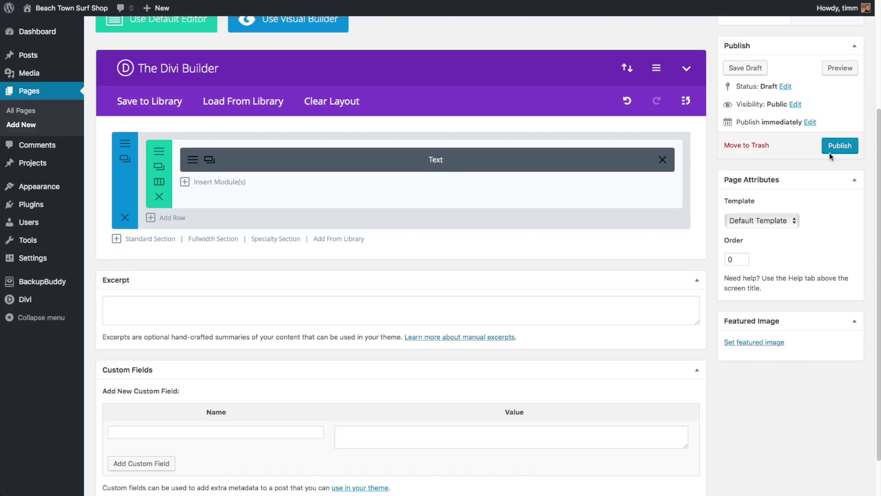
# Insert a second Text module below the first one and set its text orientation to Center.
pyautogui.click(203, 183)
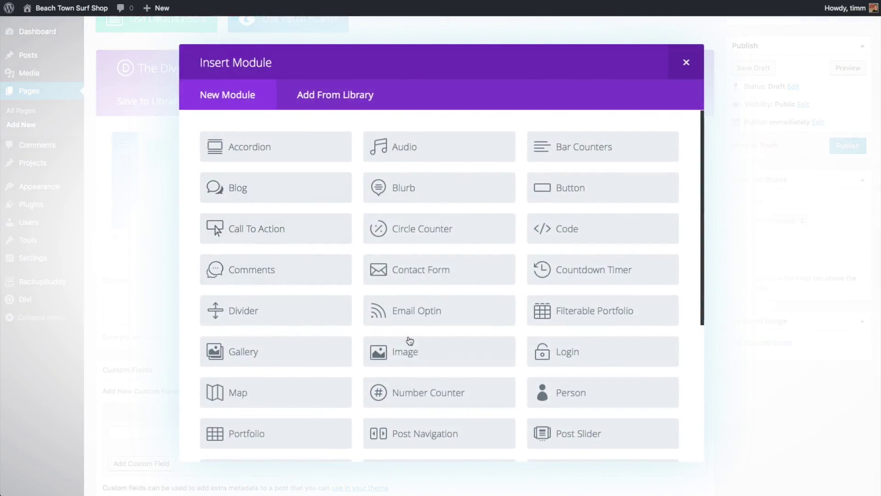
pyautogui.scroll(-5, 410, 343)
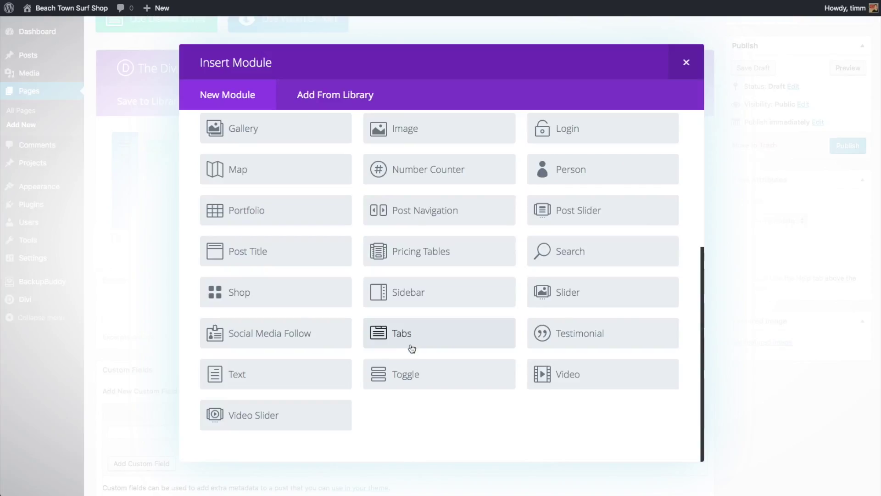
pyautogui.click(261, 373)
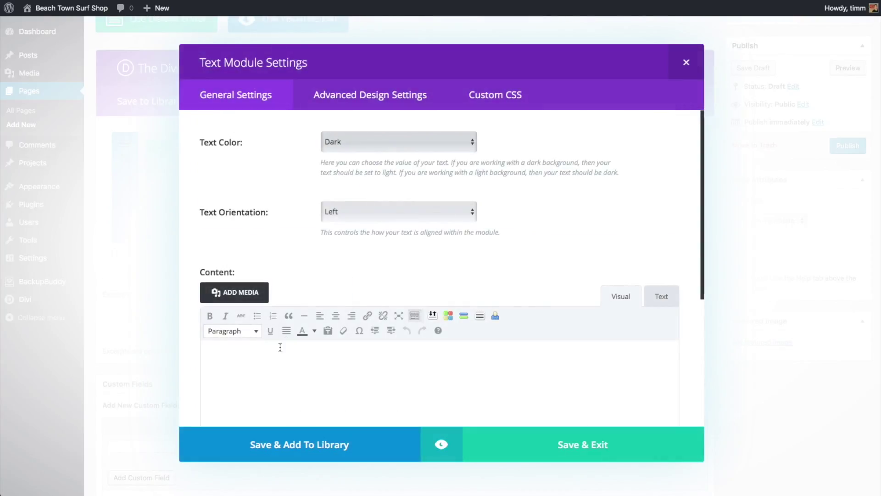
pyautogui.click(431, 212)
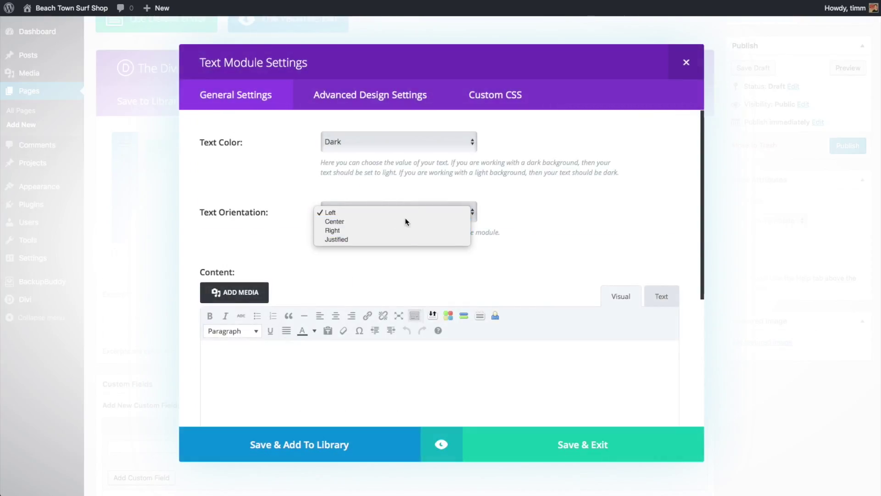
pyautogui.click(405, 220)
# Enter "Your source for custom surfboards & surfboard repair" as the second Text module's content and preview it.
pyautogui.click(329, 362)
pyautogui.write('Your ')
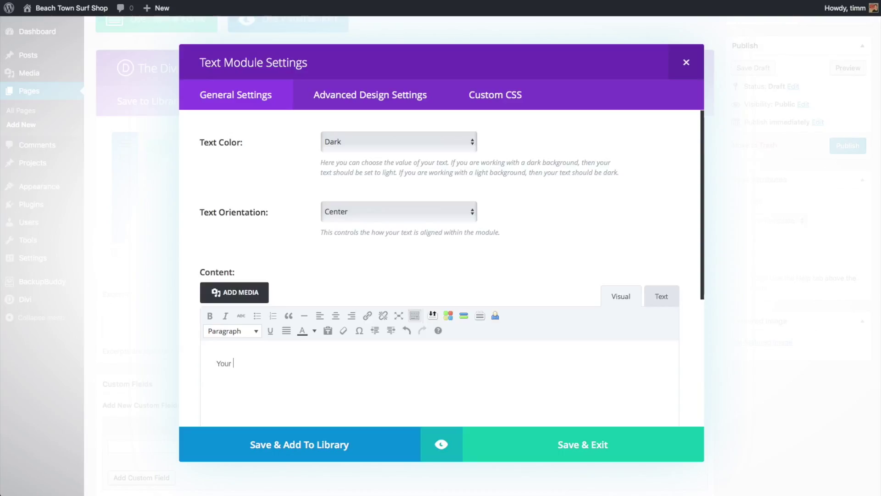
pyautogui.write('source for custom burfboars')
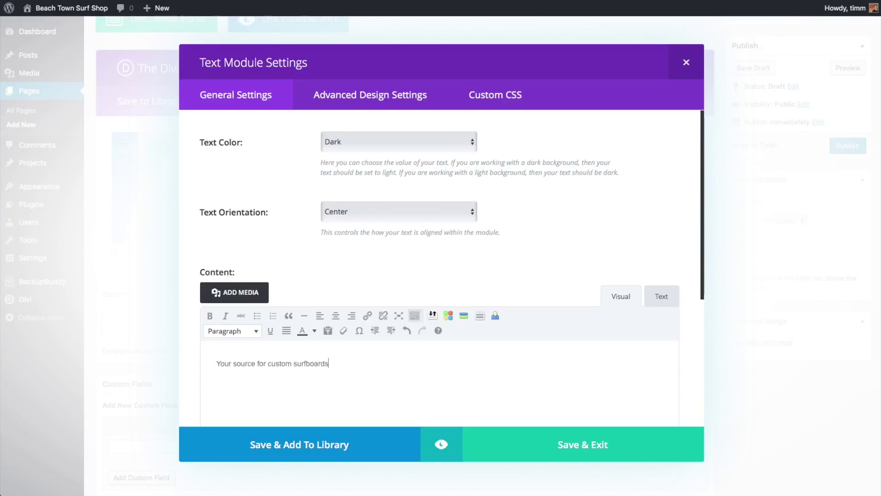
pyautogui.write('s & surfboard repair')
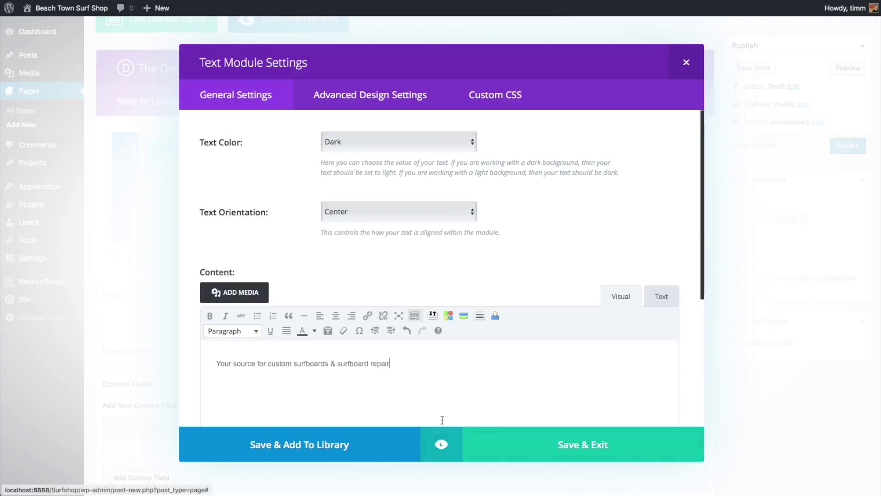
pyautogui.click(441, 445)
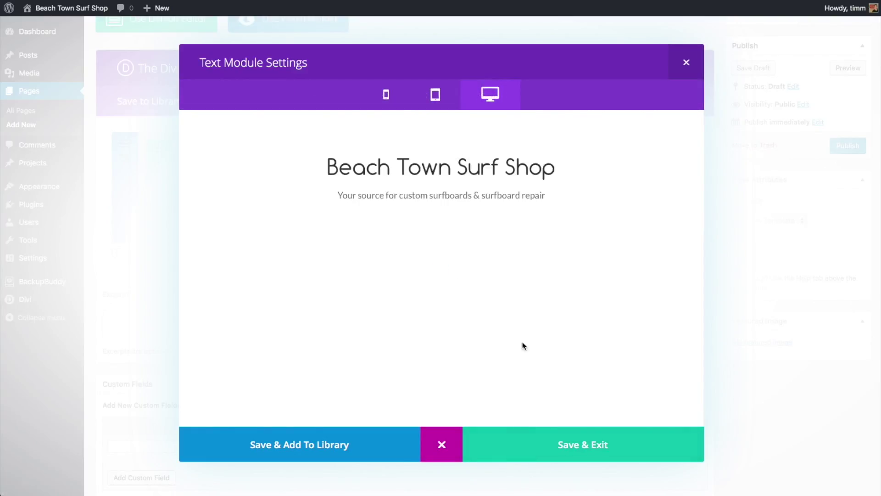
pyautogui.click(443, 438)
# Format the tagline in the second Text module as Heading 2 and save the module.
pyautogui.moveTo(391, 363); pyautogui.dragTo(204, 362)
pyautogui.click(258, 332)
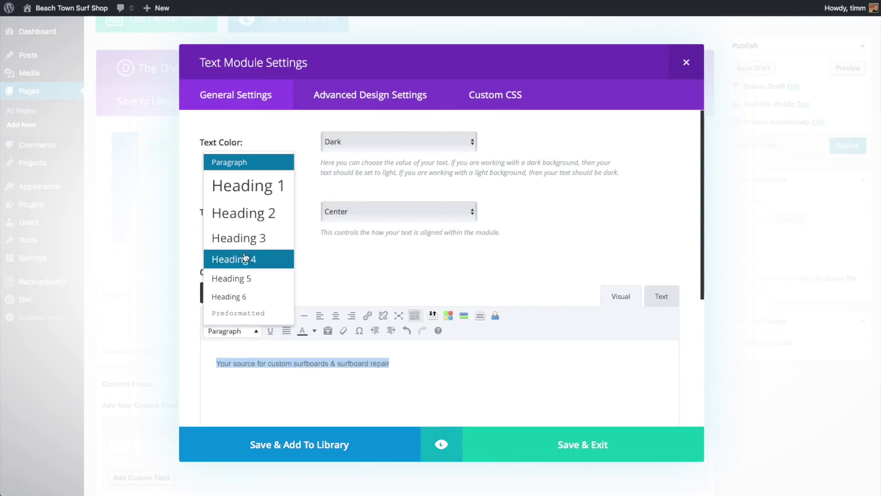
pyautogui.click(247, 215)
pyautogui.click(528, 452)
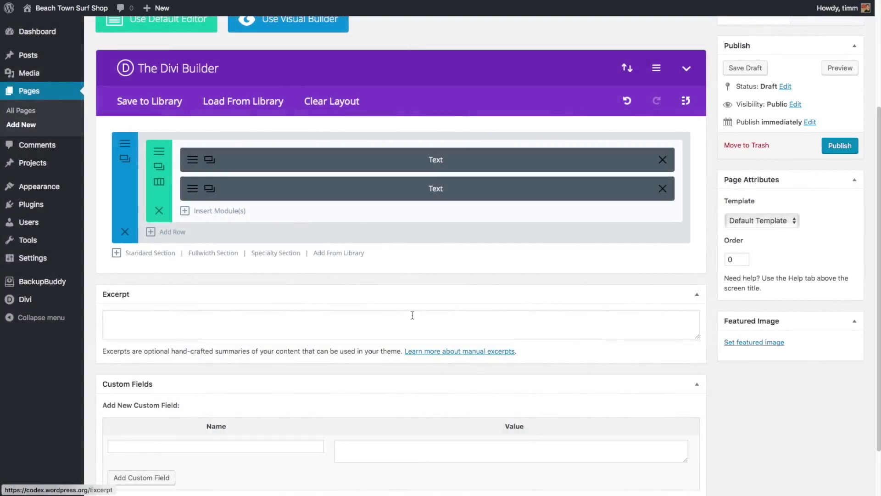
# Set the header font size of the "Beach Town Surf Shop" Text module to 57px, check it in the preview, and save the module.
pyautogui.click(478, 160)
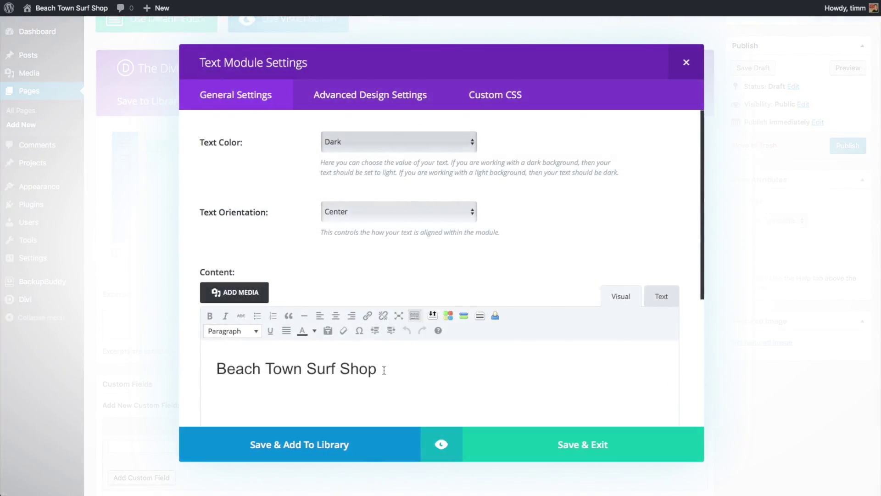
pyautogui.click(356, 96)
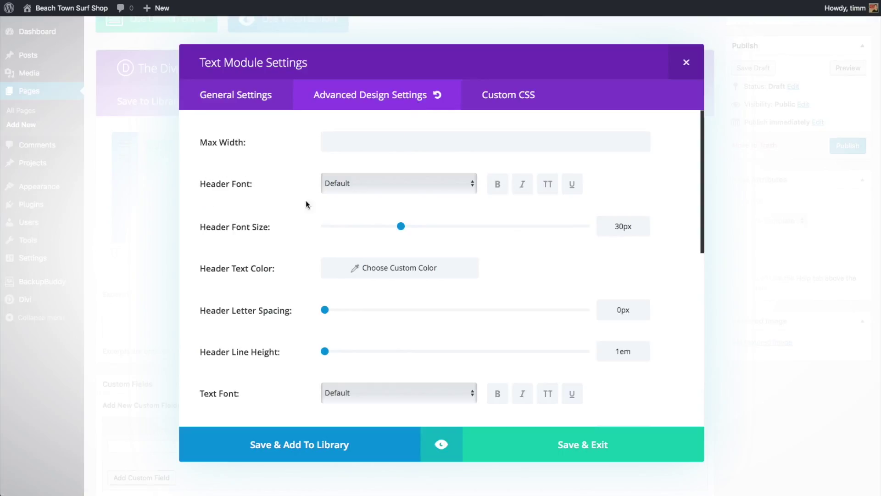
pyautogui.moveTo(402, 226); pyautogui.dragTo(423, 226)
pyautogui.click(441, 445)
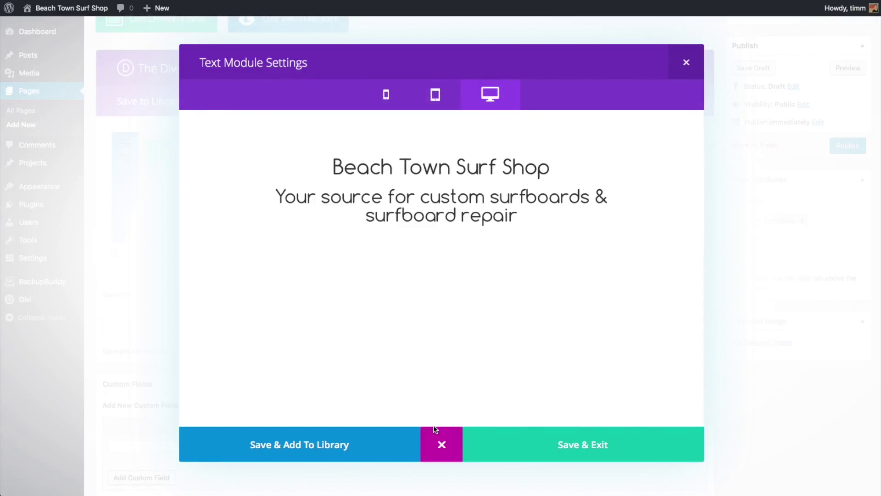
pyautogui.click(436, 441)
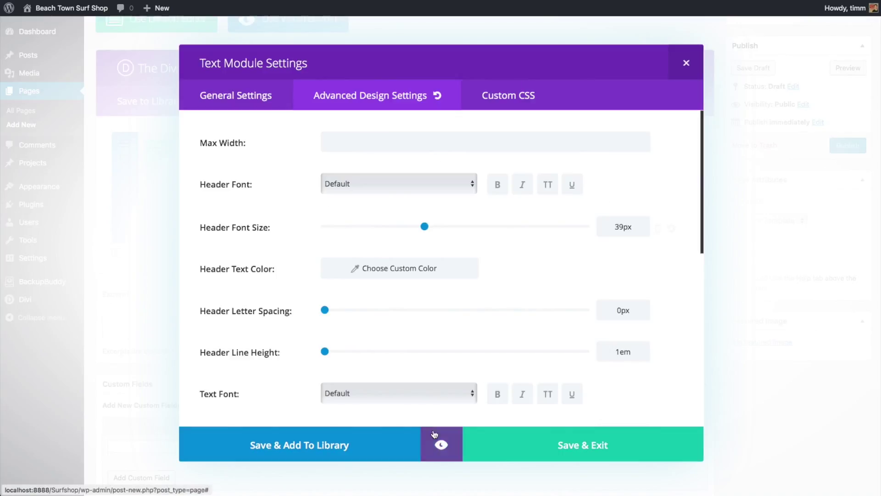
pyautogui.moveTo(424, 227); pyautogui.dragTo(469, 225)
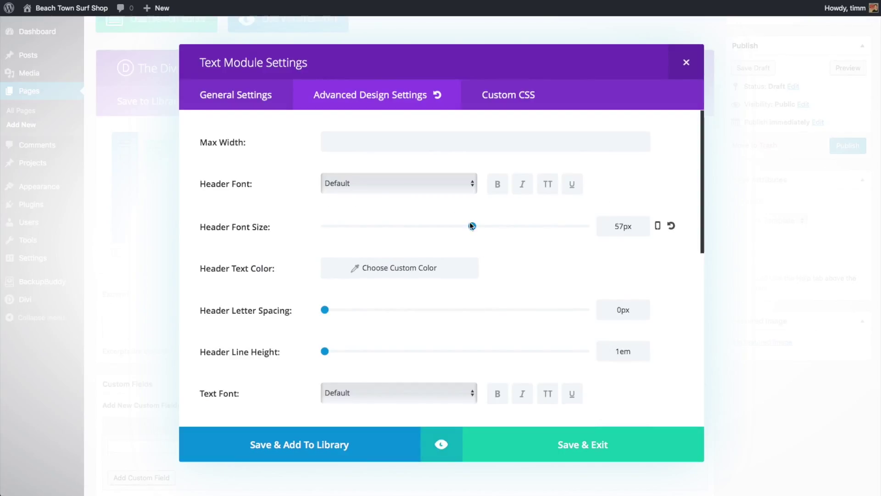
pyautogui.click(441, 454)
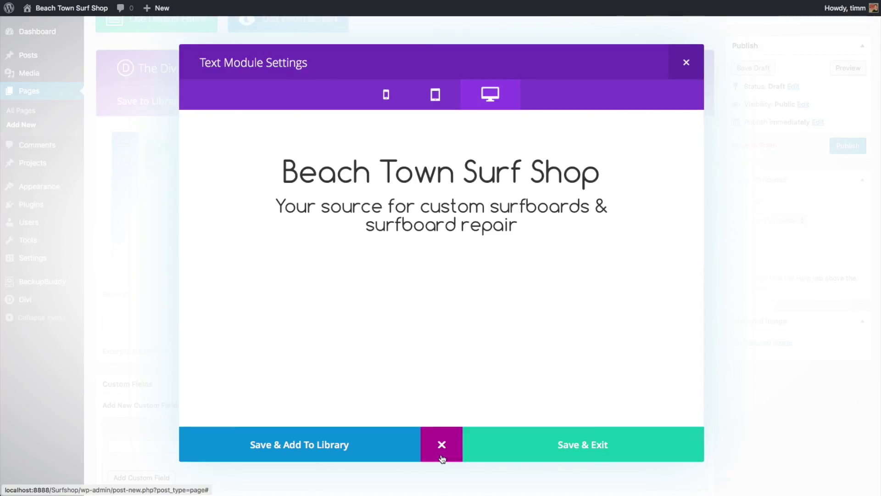
pyautogui.click(442, 444)
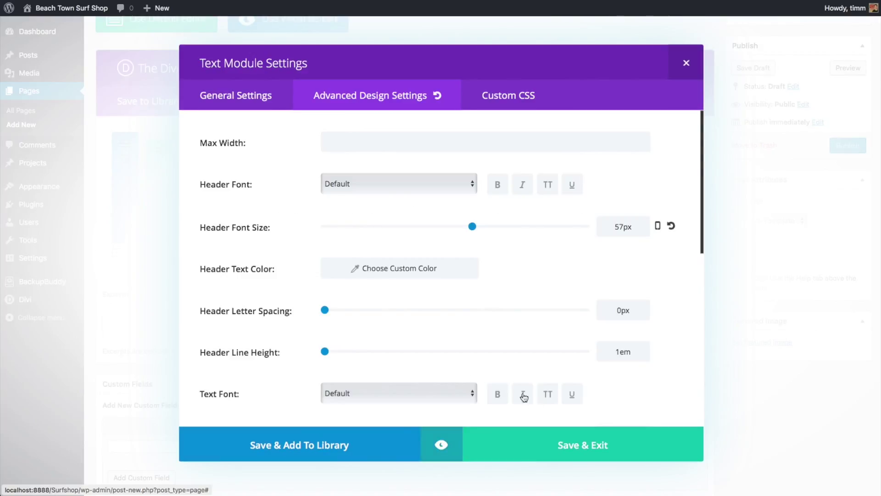
pyautogui.click(539, 440)
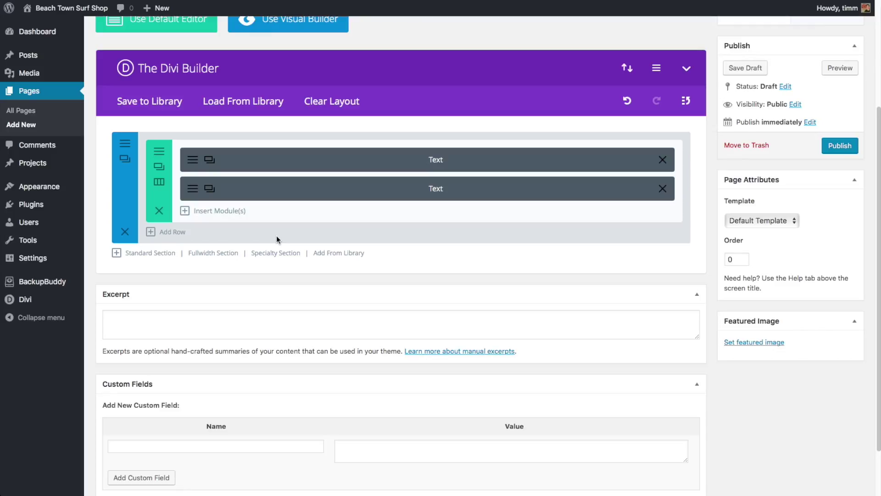
# Save the Coming Soon page as a draft and open it in the Visual Builder.
pyautogui.scroll(3, 277, 236)
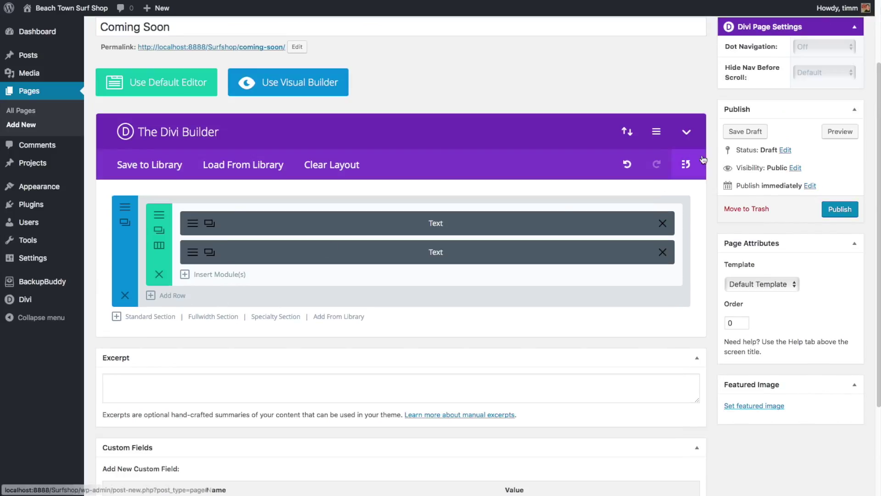
pyautogui.click(745, 132)
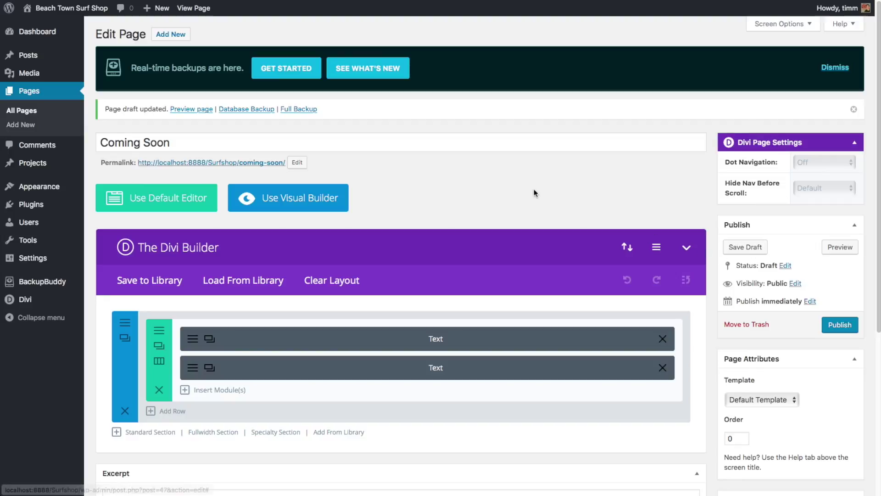
pyautogui.click(292, 203)
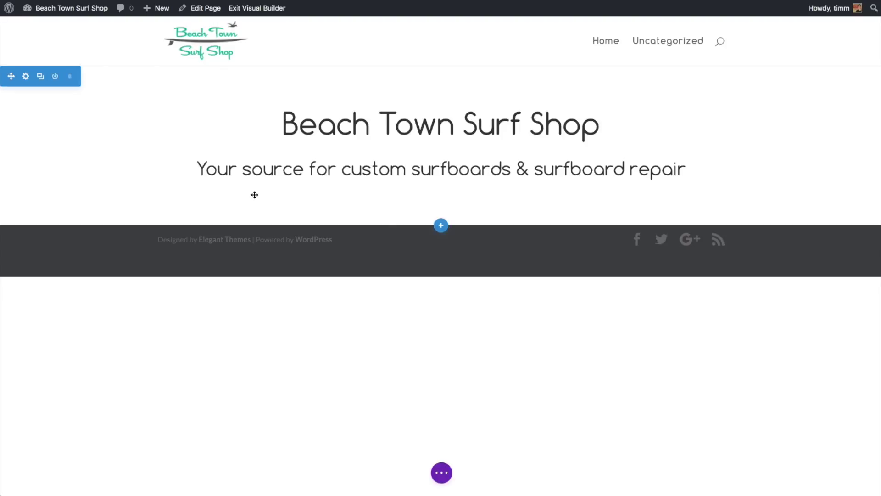
# Insert a single-column row below the heading and tagline row and add an Email Optin module to it.
pyautogui.moveTo(319, 178)
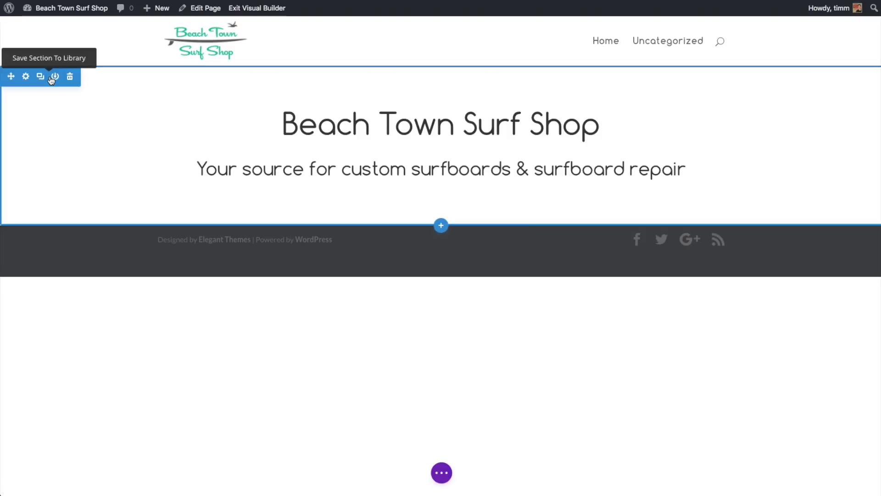
pyautogui.moveTo(71, 87)
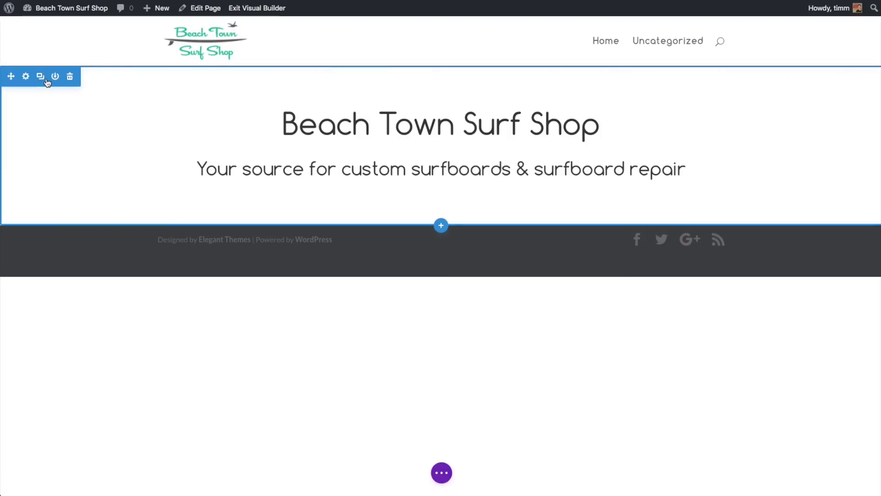
pyautogui.moveTo(226, 106)
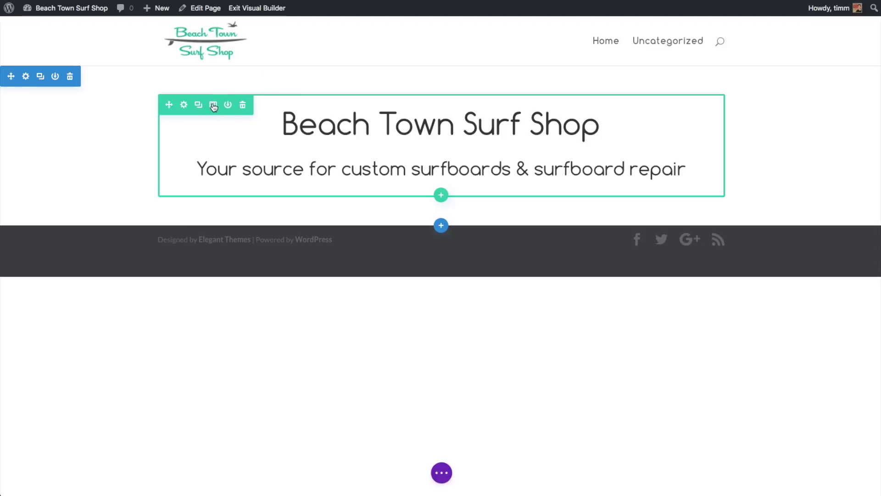
pyautogui.moveTo(428, 109)
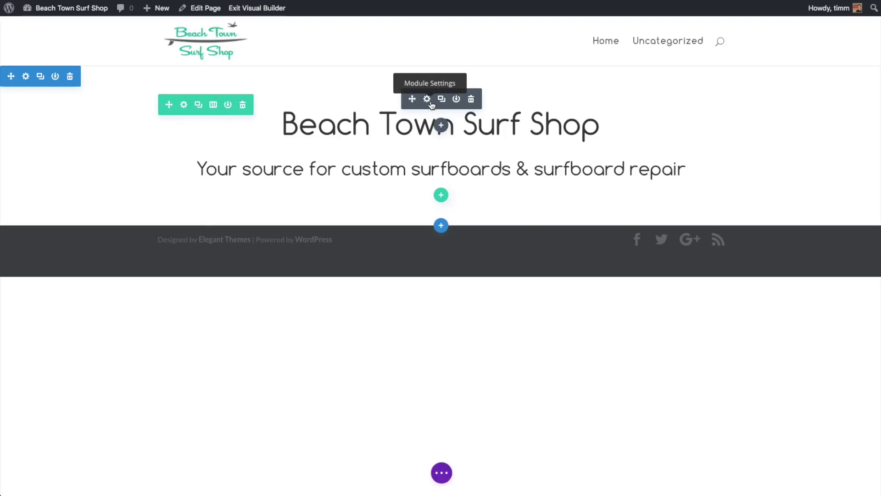
pyautogui.click(441, 194)
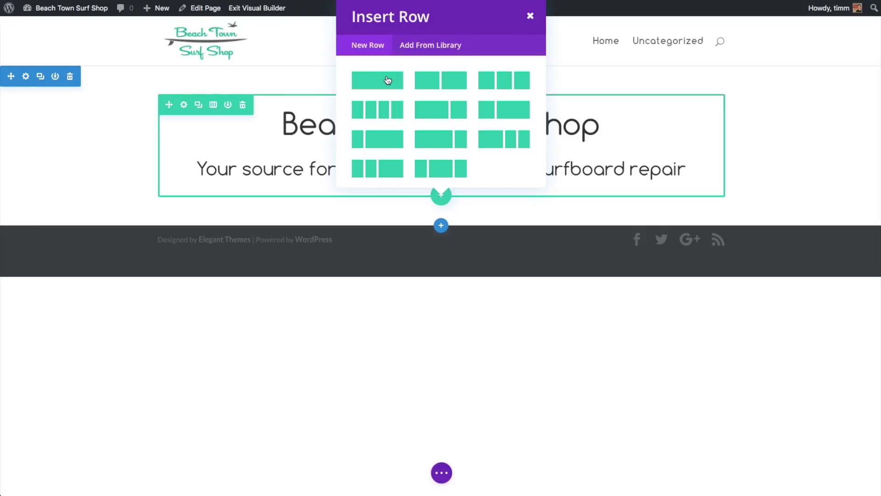
pyautogui.click(388, 81)
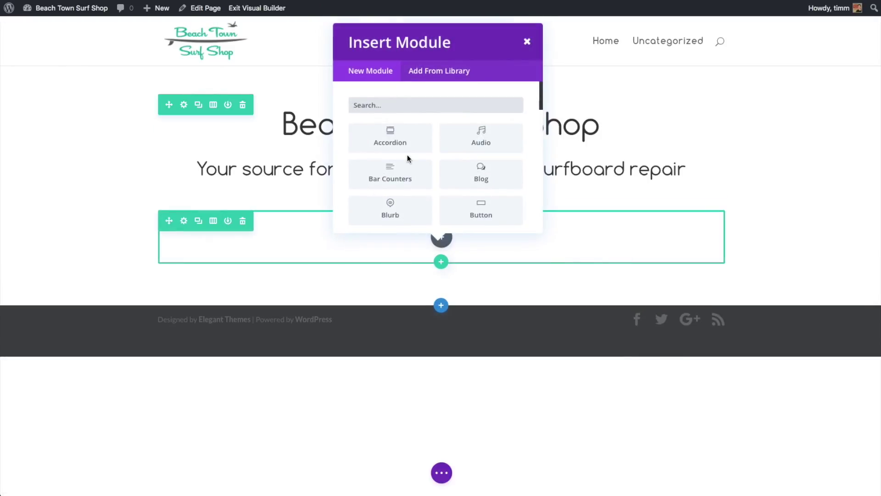
pyautogui.scroll(-3, 405, 156)
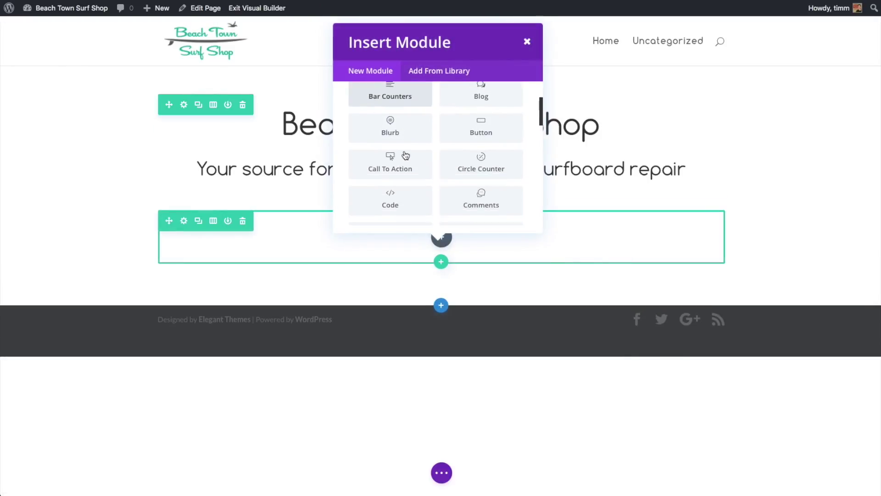
pyautogui.scroll(-3, 404, 155)
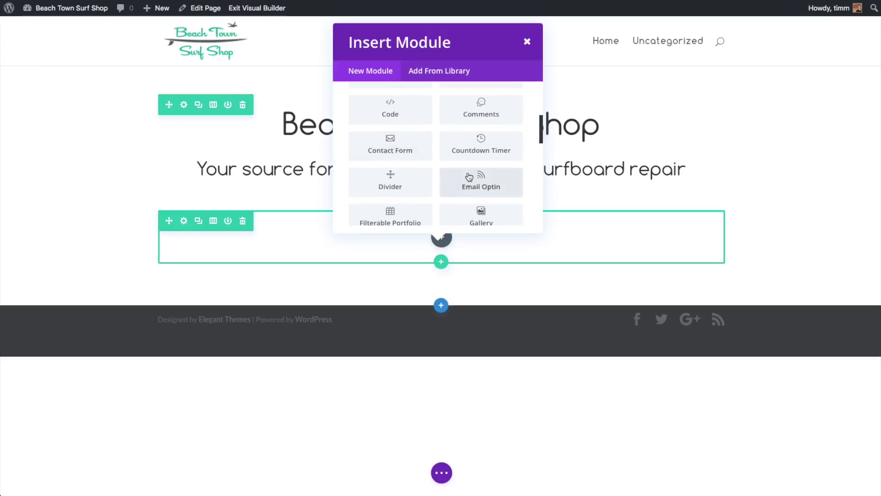
pyautogui.click(468, 177)
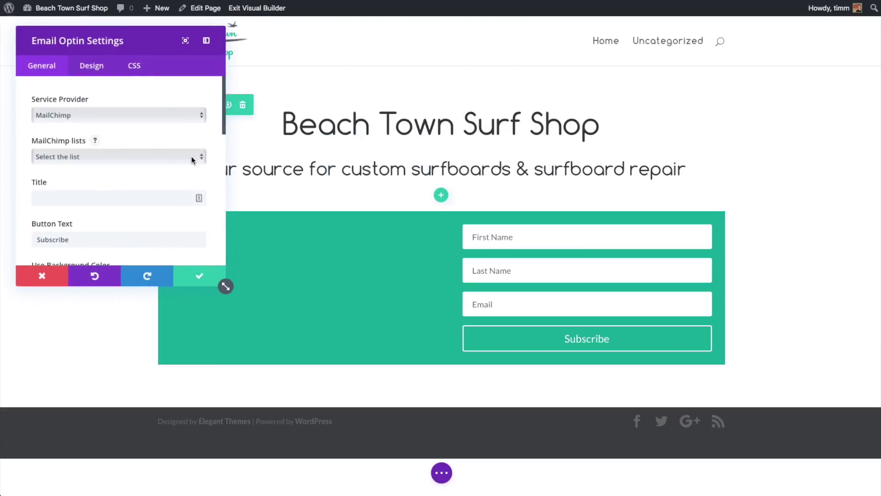
# Choose the Test Sites MailChimp list, enter "Sign up to learn" as the optin title, and move the settings window off the title.
pyautogui.click(193, 157)
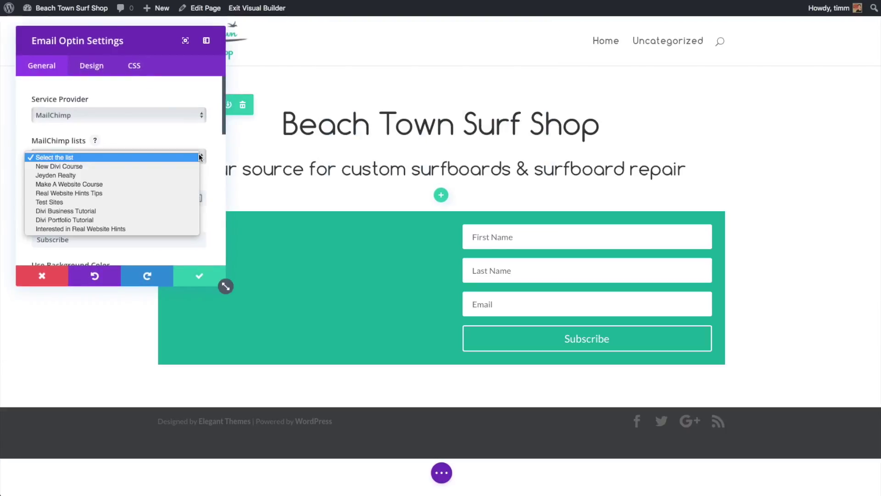
pyautogui.click(139, 203)
pyautogui.click(137, 200)
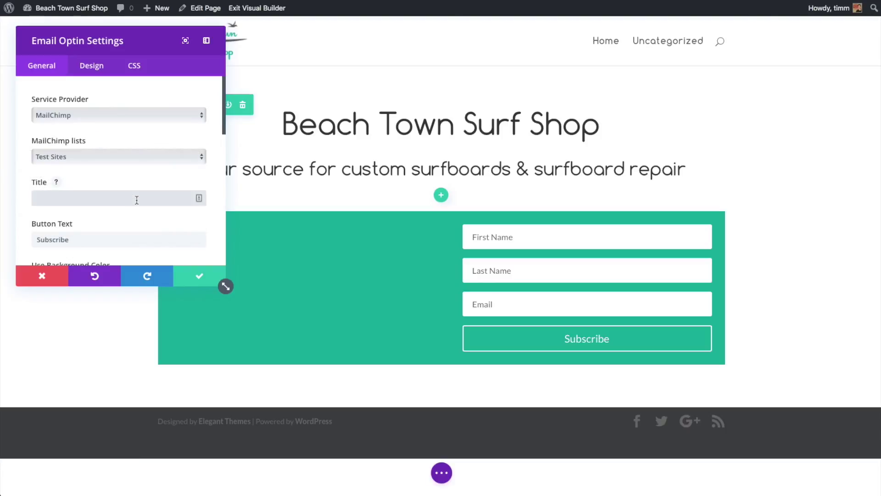
pyautogui.write('Sign up to learn')
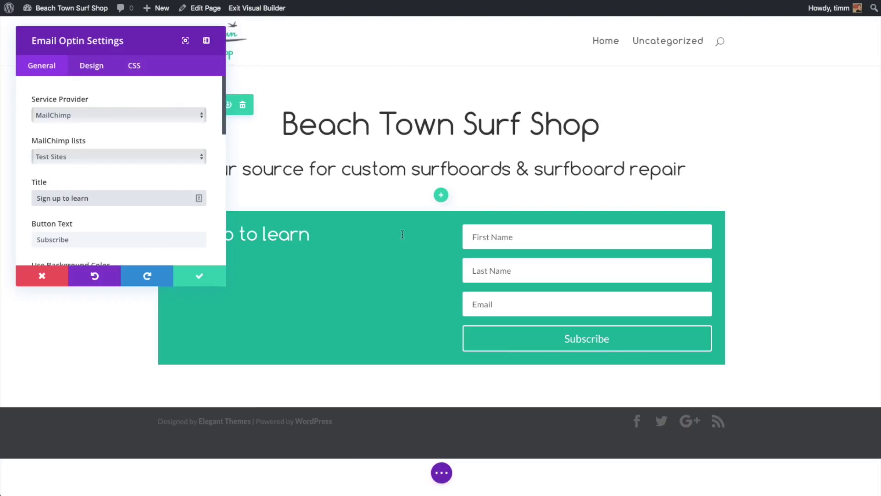
pyautogui.moveTo(148, 42); pyautogui.dragTo(716, 61)
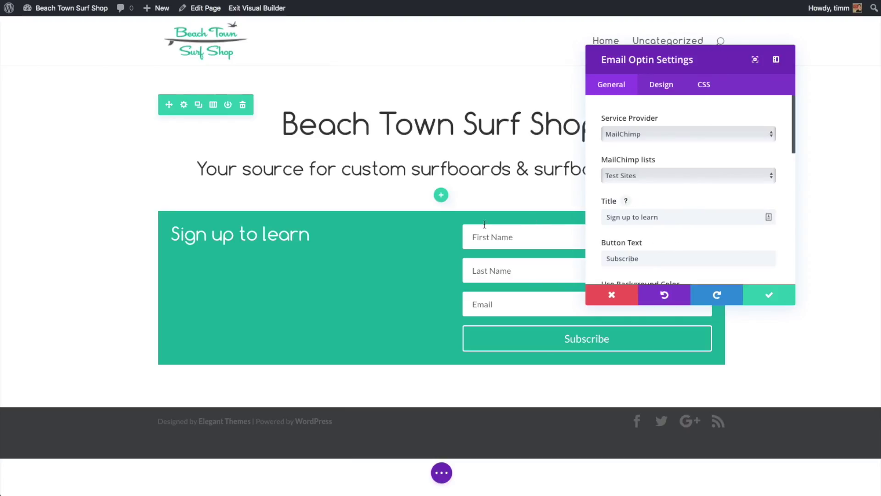
# Change the Email Optin title to "Sign up for our newsletter!".
pyautogui.click(671, 213)
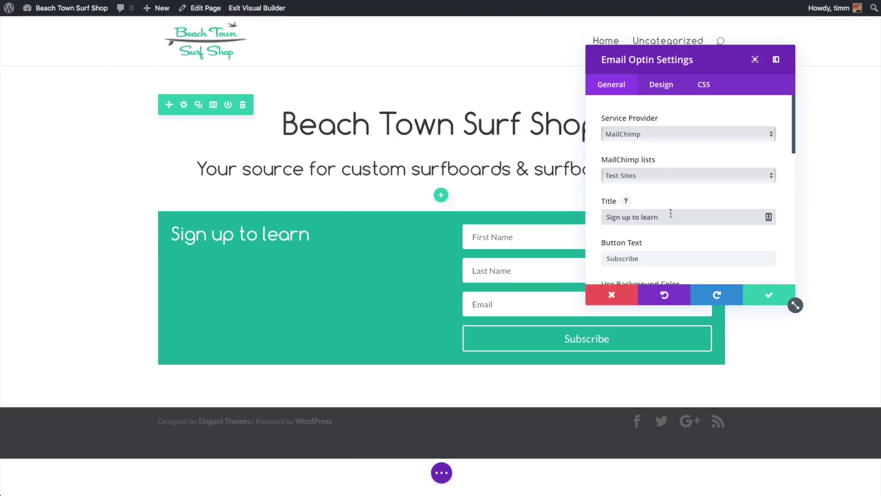
pyautogui.press('BackSpace')
pyautogui.press('BackSpace')
pyautogui.press('BackSpace')
pyautogui.press('BackSpace')
pyautogui.press('BackSpace')
pyautogui.press('BackSpace')
pyautogui.press('BackSpace')
pyautogui.press('BackSpace')
pyautogui.write('for our news l')
pyautogui.write('!')
# Turn the Email Optin module's background color off and back on.
pyautogui.scroll(-4, 737, 233)
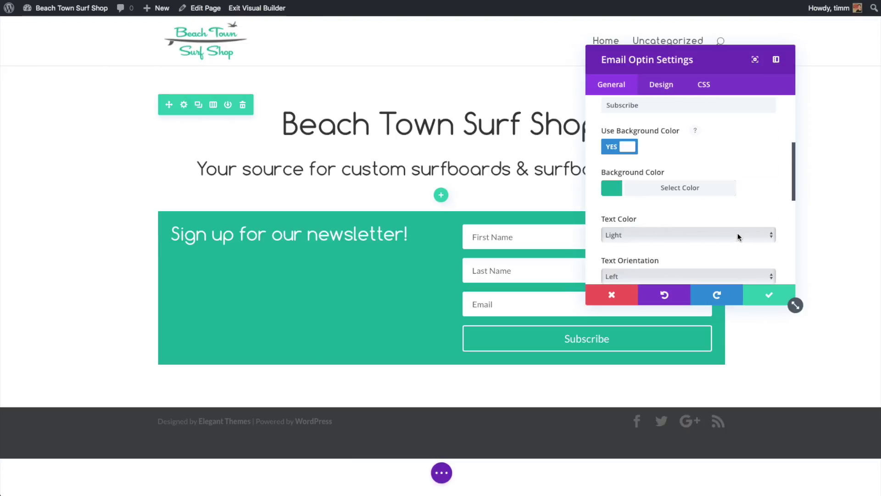
pyautogui.click(632, 151)
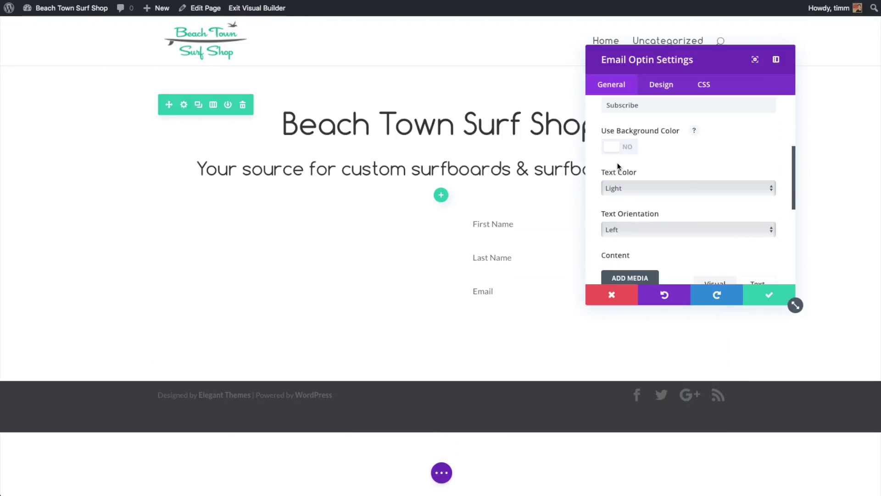
pyautogui.click(627, 150)
# Enter "Find out about our latest deals, surfboard maintainance tips and evnents!" as the Email Optin module's content.
pyautogui.scroll(-3, 731, 196)
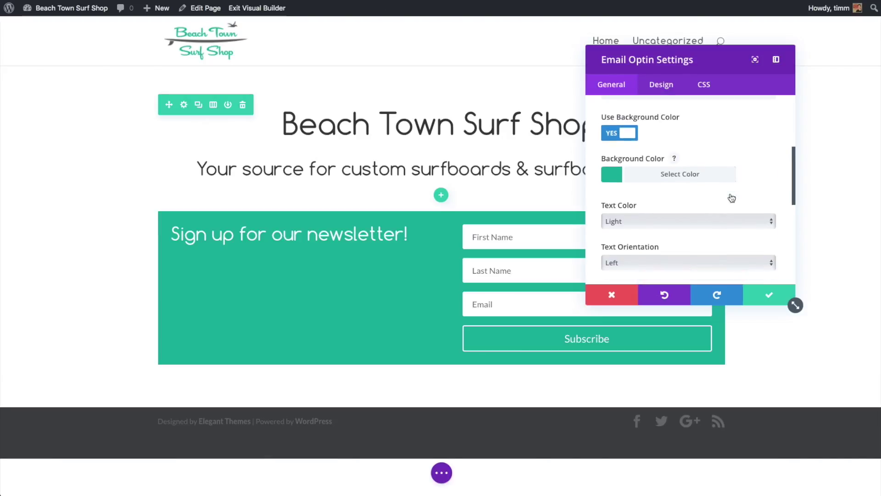
pyautogui.scroll(-3, 730, 196)
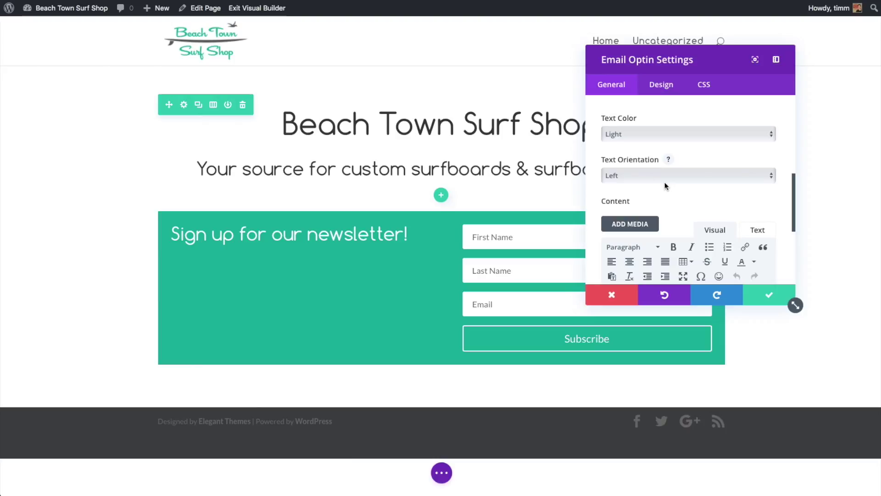
pyautogui.scroll(-5, 672, 180)
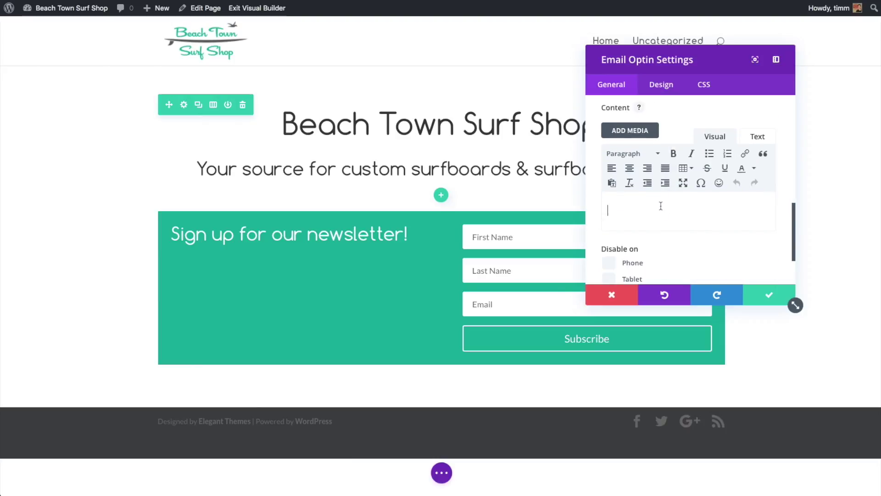
pyautogui.write('Find out about our latest deals.')
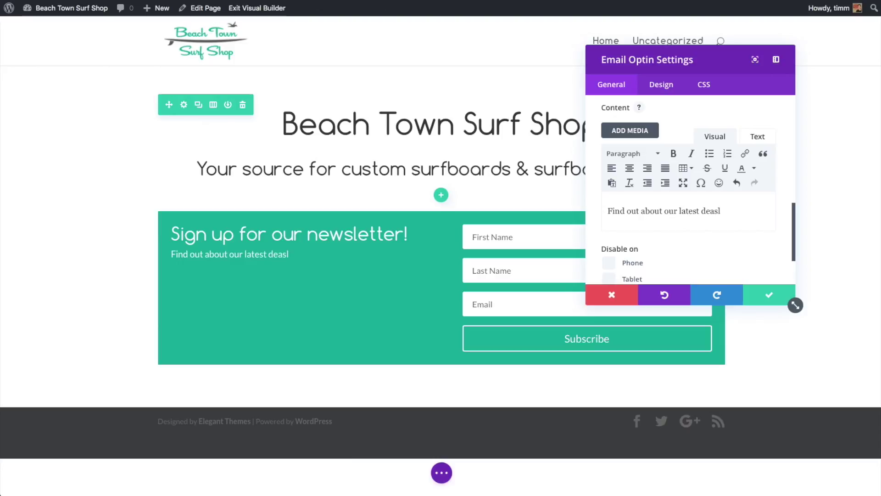
pyautogui.press('BackSpace')
pyautogui.write(', surfboard maintainance d')
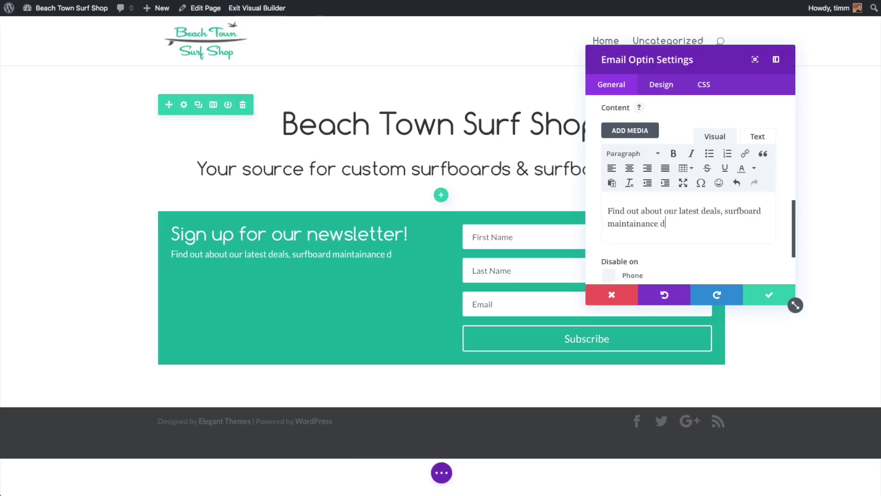
pyautogui.press('BackSpace')
pyautogui.write('tips and evnents!')
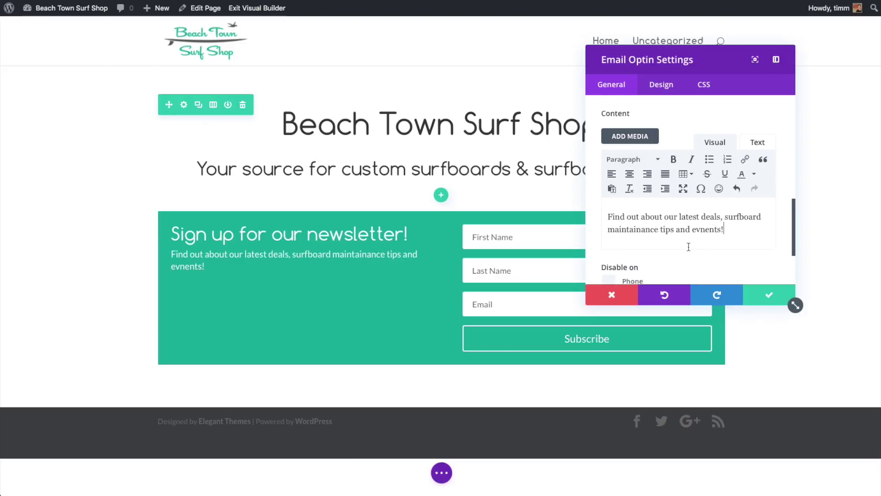
# Enlarge the Email Optin module's header font, set its body font size to about 23px, and save the module settings.
pyautogui.scroll(3, 720, 155)
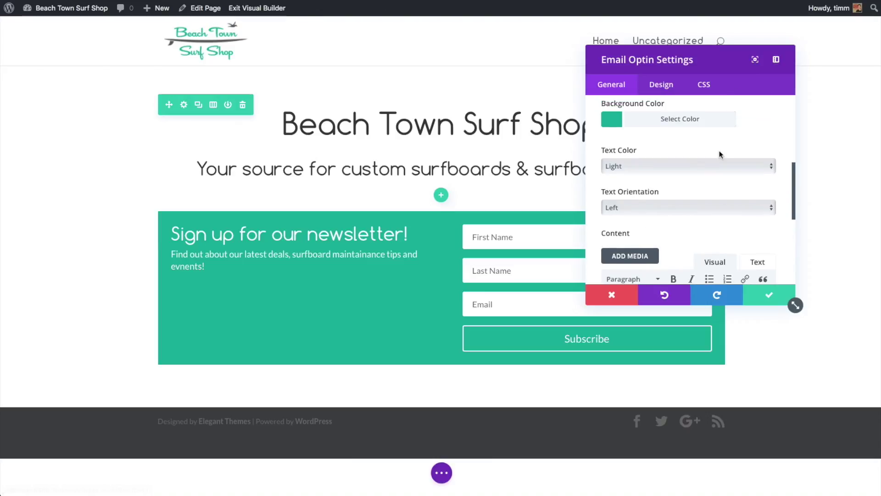
pyautogui.click(671, 86)
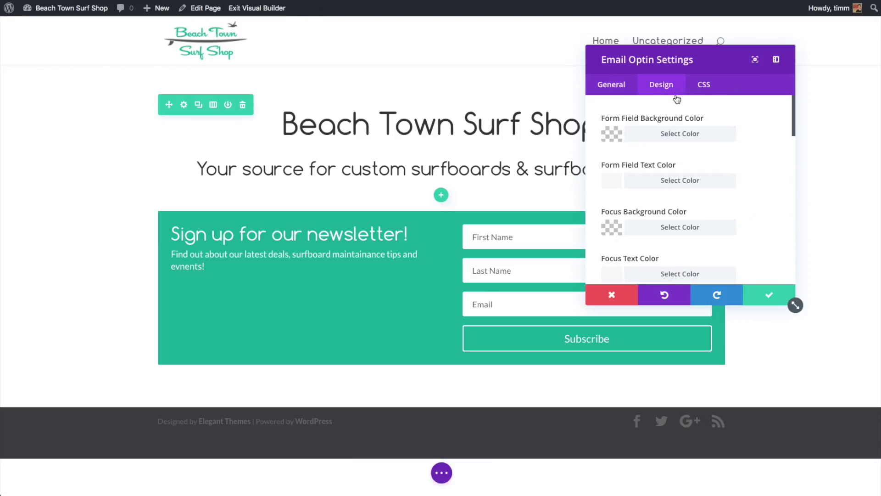
pyautogui.scroll(-5, 763, 189)
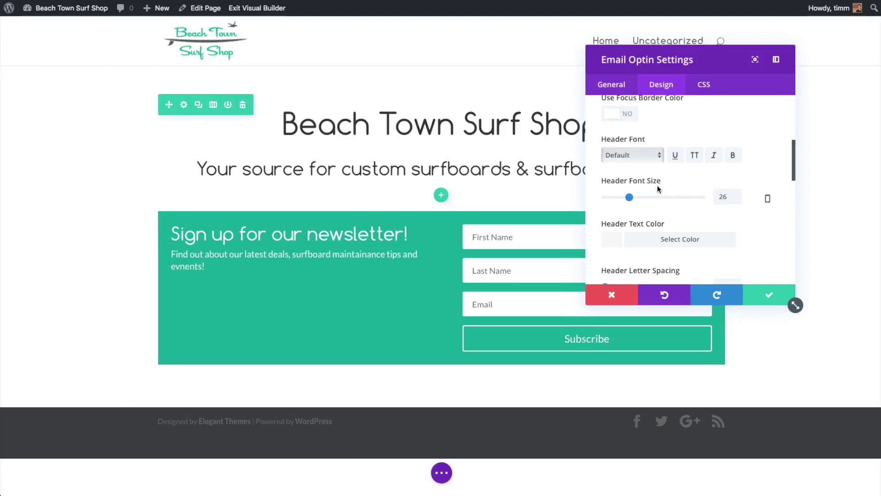
pyautogui.moveTo(630, 197); pyautogui.dragTo(643, 197)
pyautogui.scroll(-3, 693, 217)
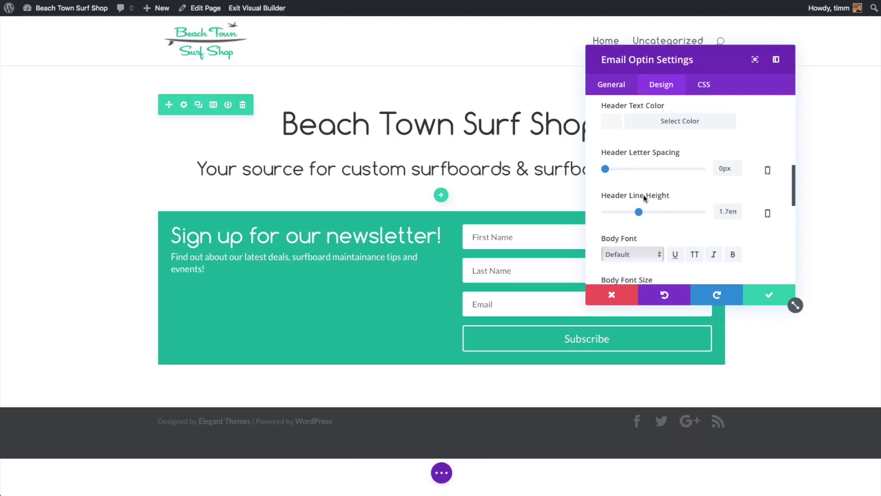
pyautogui.scroll(-5, 690, 204)
pyautogui.moveTo(617, 200)
pyautogui.mouseDown()
pyautogui.moveTo(636, 197)
pyautogui.moveTo(628, 198)
pyautogui.mouseUp()
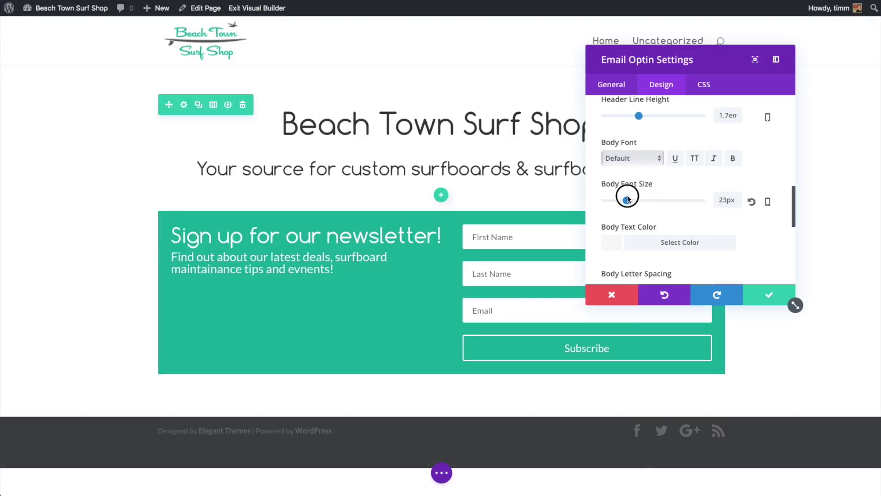
pyautogui.click(769, 295)
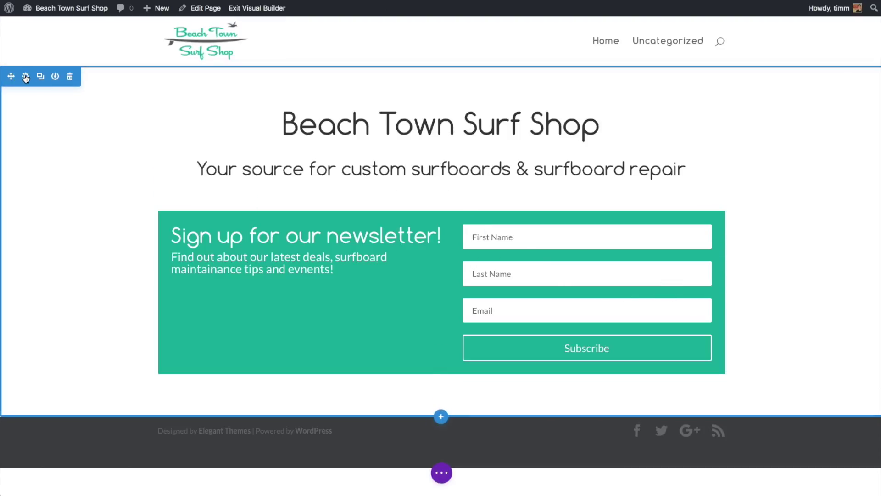
# Open the settings of the page section and bring up its background image chooser.
pyautogui.click(26, 77)
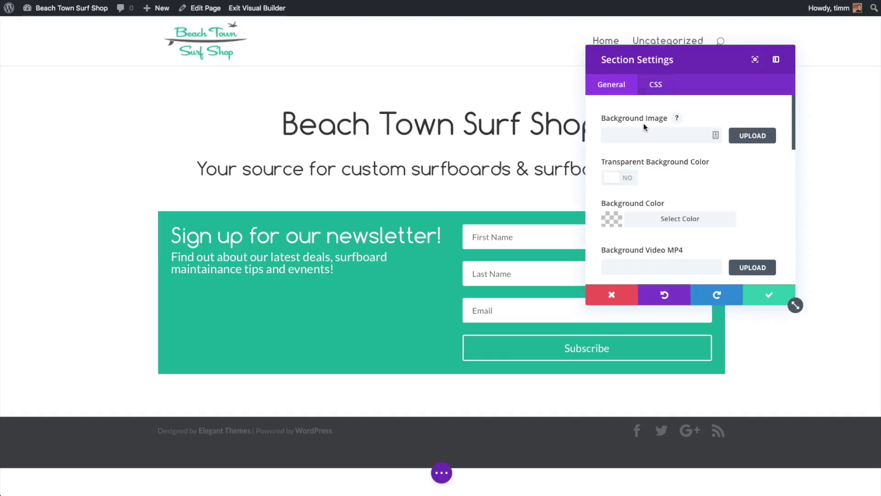
pyautogui.click(756, 136)
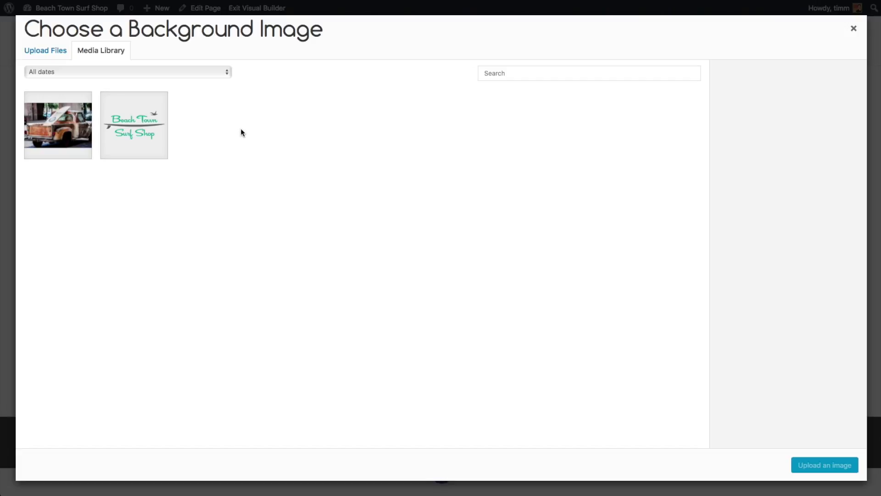
pyautogui.click(44, 48)
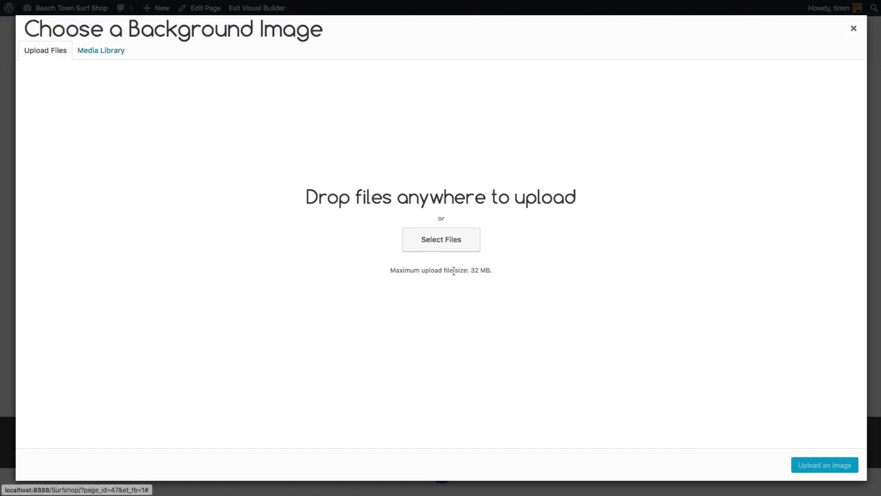
pyautogui.click(446, 237)
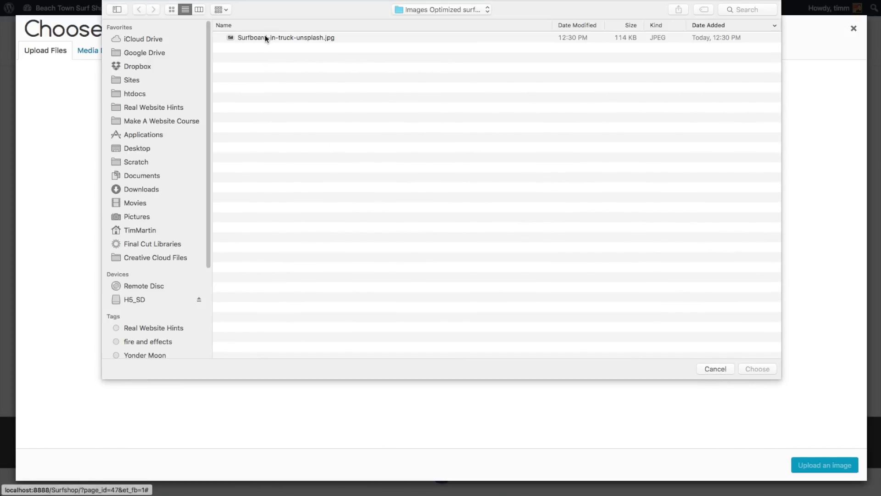
pyautogui.click(730, 369)
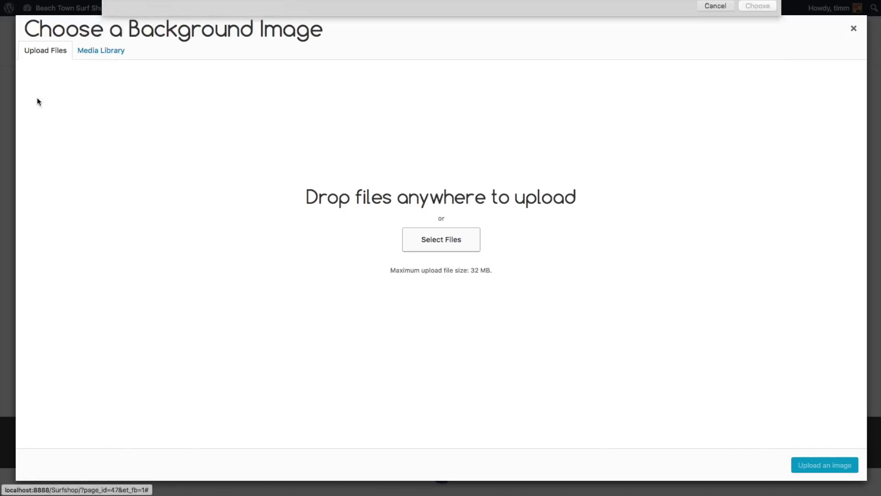
pyautogui.click(98, 50)
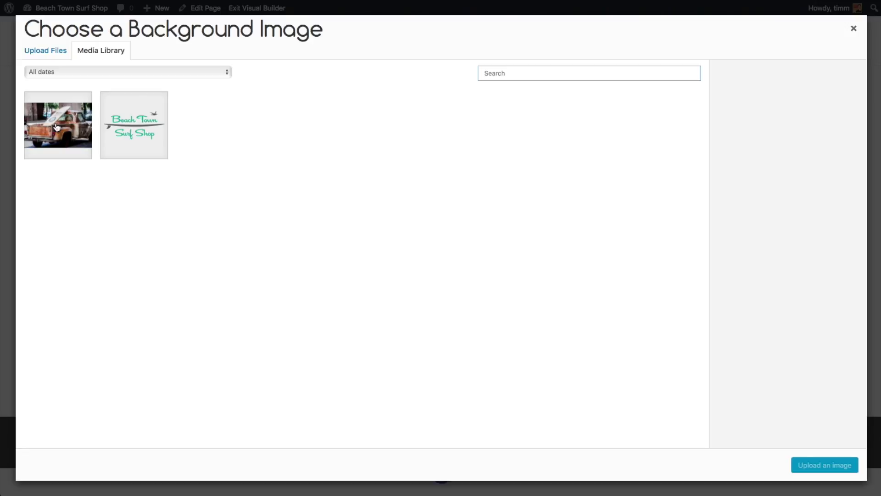
# Use Surfboard-in-truck-unsplash.jpg from the media library as the section's background image and save the section settings.
pyautogui.click(57, 127)
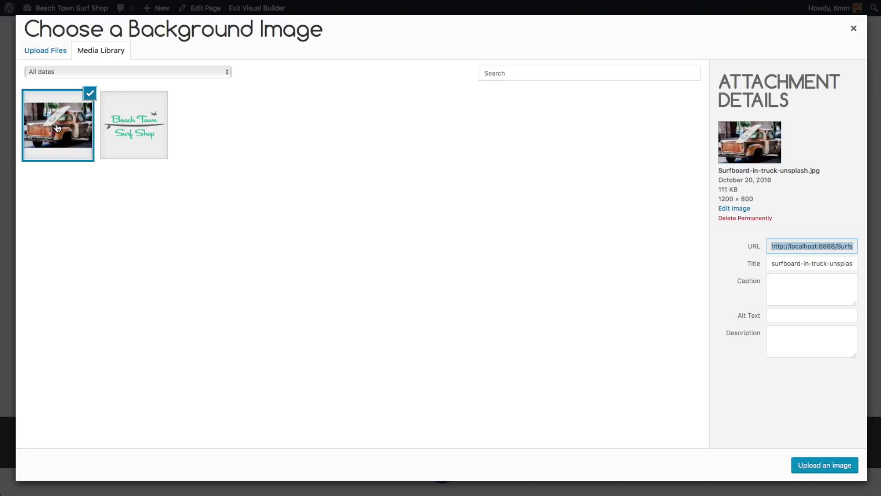
pyautogui.click(841, 466)
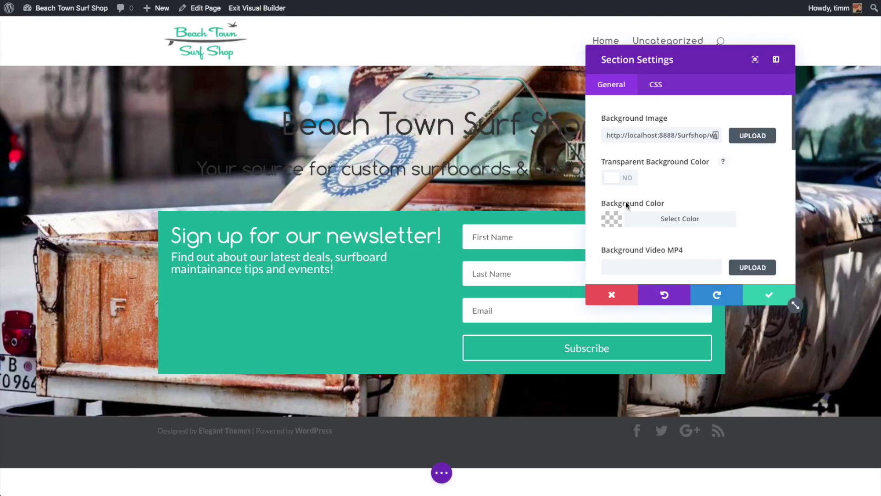
pyautogui.click(769, 294)
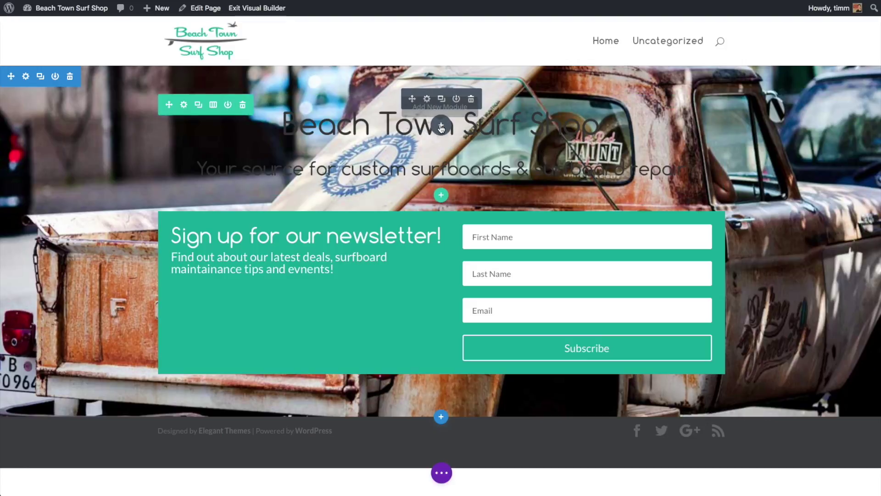
# Insert a Divider module with a height of 100 and move it above the Beach Town Surf Shop heading.
pyautogui.click(441, 127)
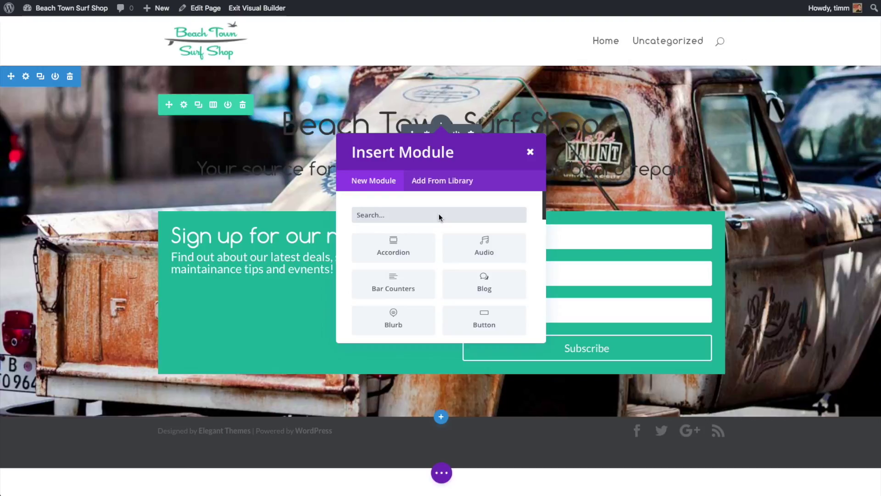
pyautogui.write('di')
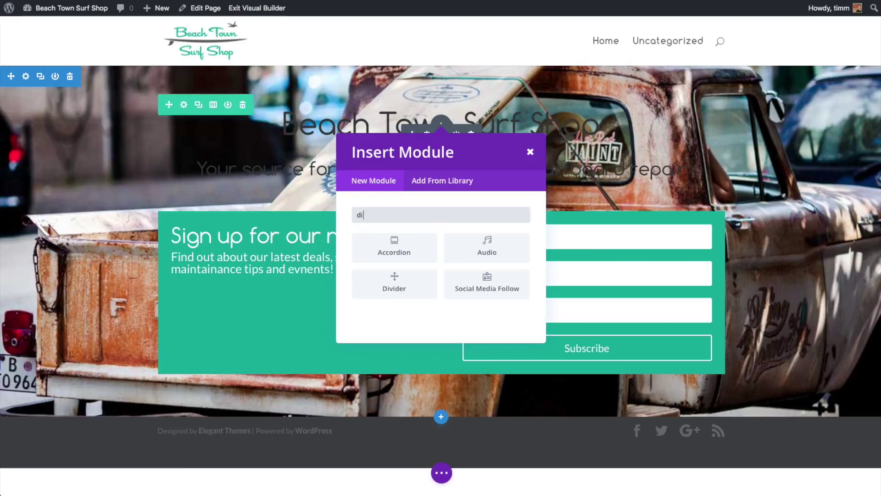
pyautogui.click(427, 280)
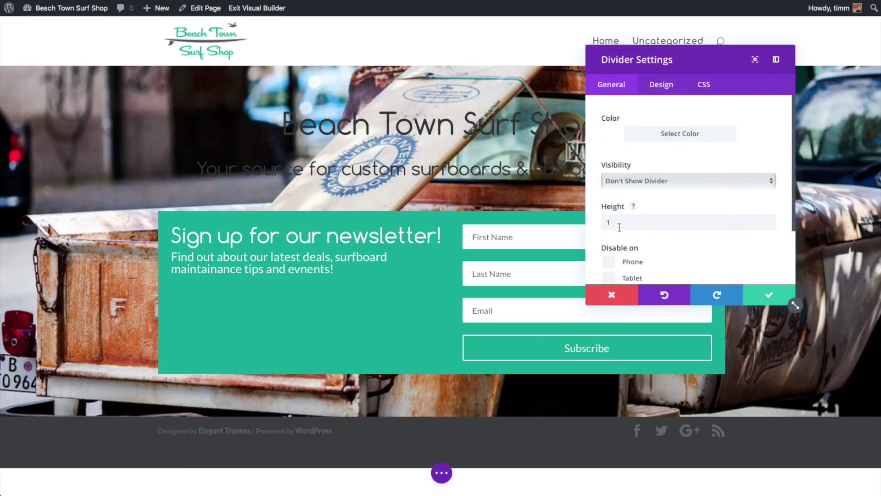
pyautogui.click(636, 220)
pyautogui.write('00')
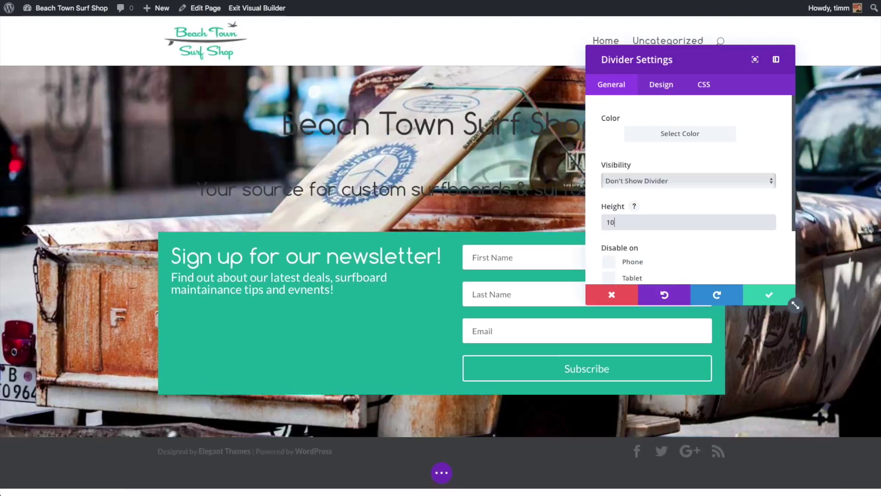
pyautogui.click(764, 296)
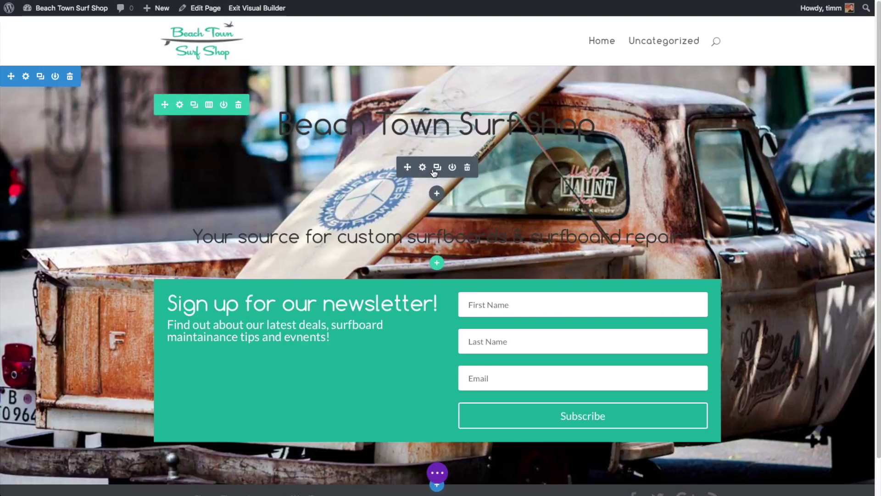
pyautogui.click(408, 168)
pyautogui.moveTo(408, 168); pyautogui.dragTo(424, 94)
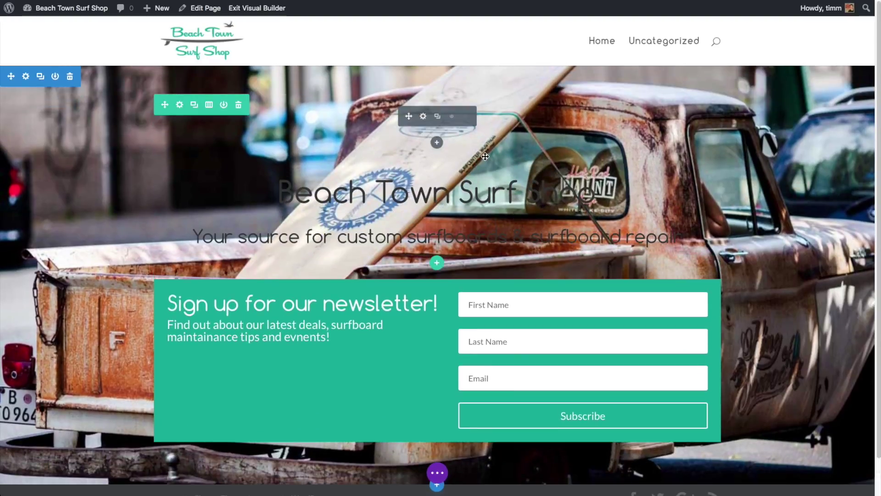
# Duplicate the divider above the heading and move the copy below the newsletter form.
pyautogui.click(439, 117)
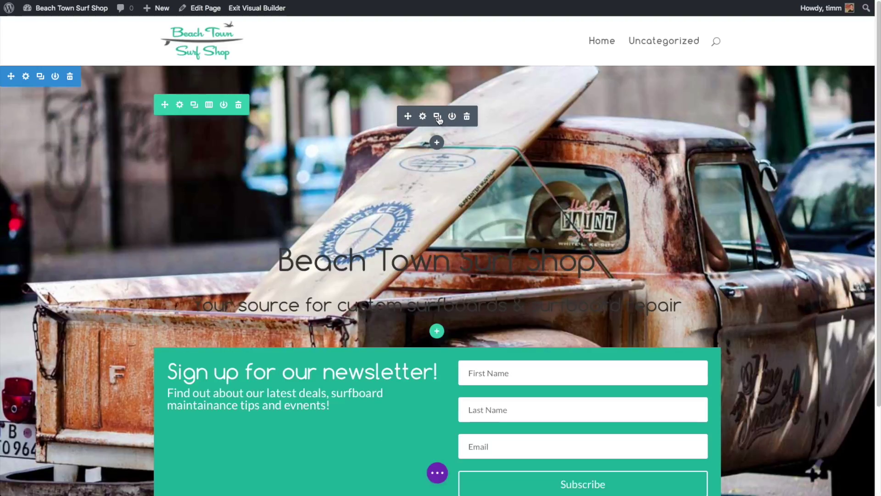
pyautogui.moveTo(402, 118); pyautogui.dragTo(370, 475)
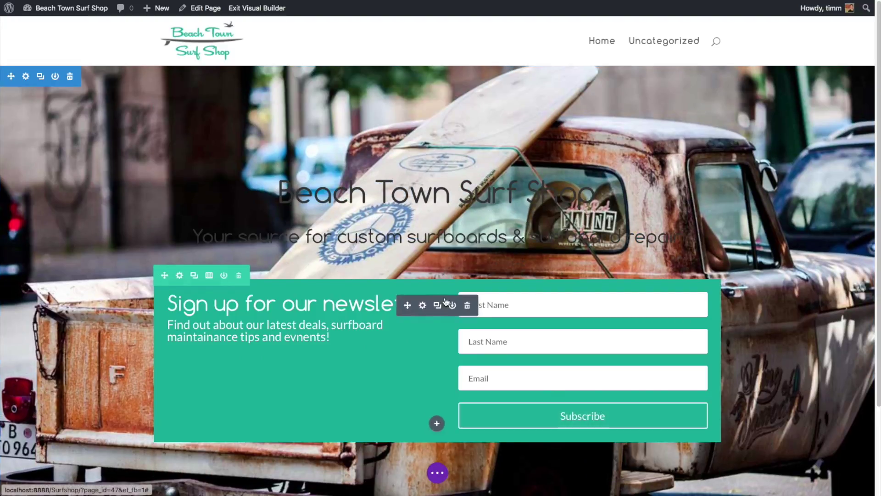
pyautogui.scroll(-2, 739, 291)
pyautogui.scroll(2, 740, 291)
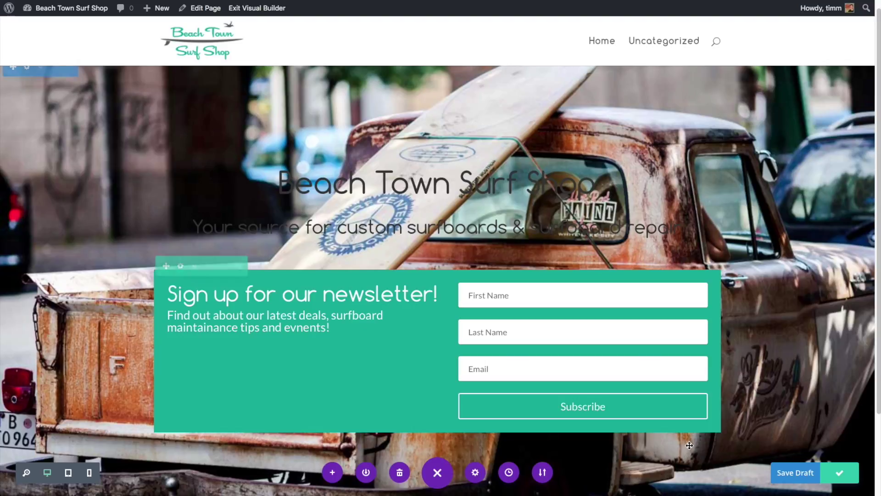
# Publish the page and preview its layout in the tablet and phone views before returning to the desktop view.
pyautogui.click(438, 473)
pyautogui.click(440, 473)
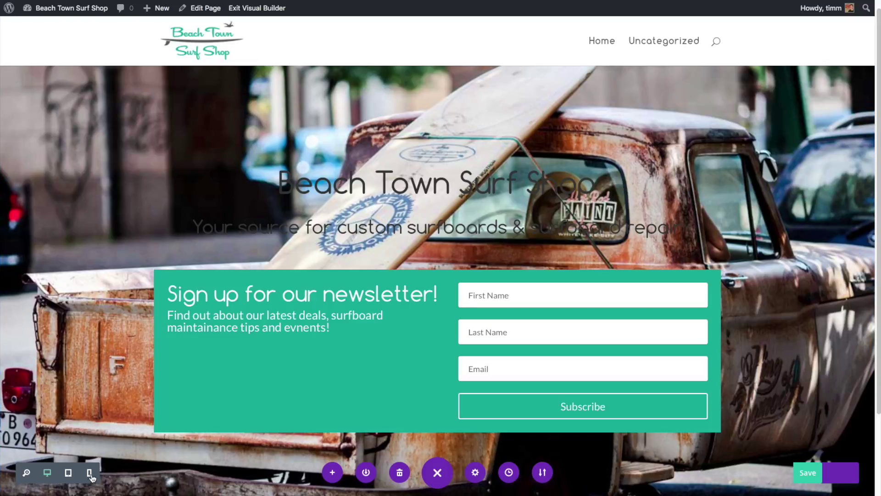
pyautogui.click(68, 474)
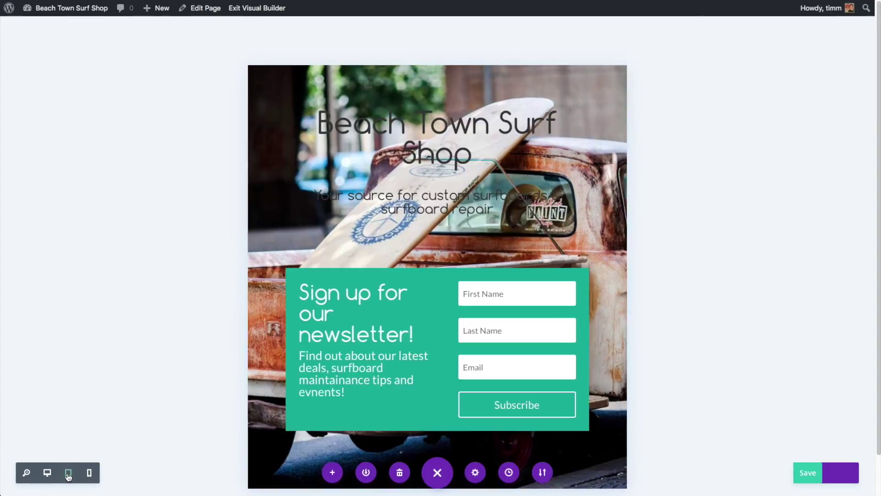
pyautogui.click(89, 474)
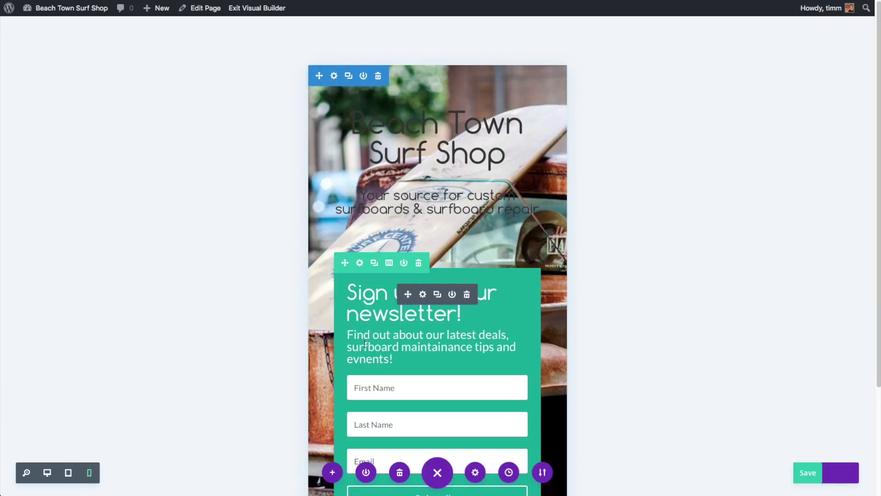
pyautogui.click(47, 472)
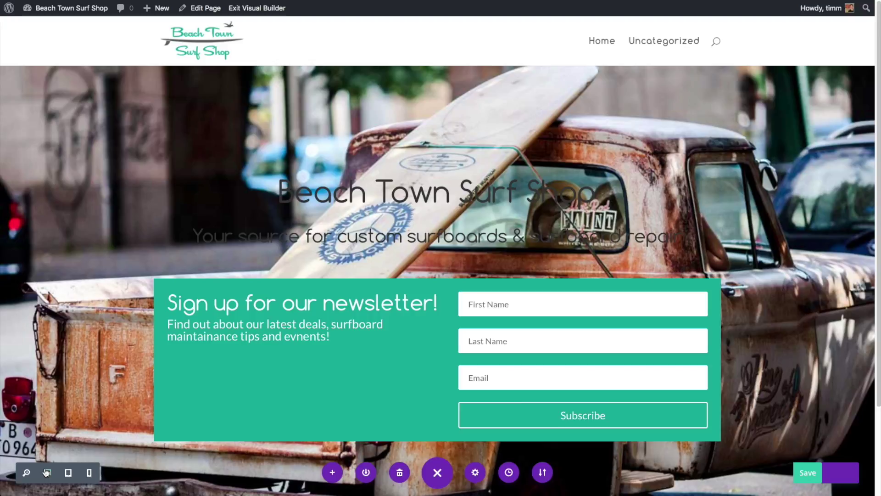
pyautogui.click(46, 472)
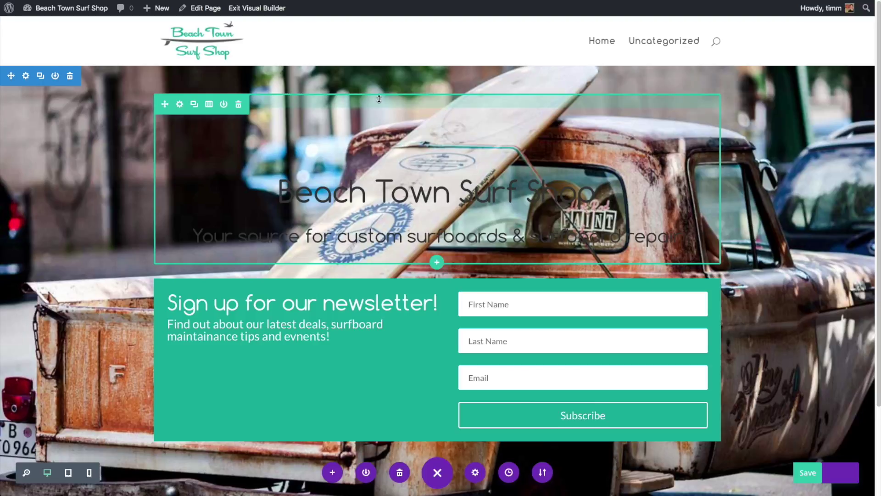
# Give the heading and tagline row a semi-transparent dark background color, rgba(12,12,12,0.66), and save the row settings.
pyautogui.click(180, 105)
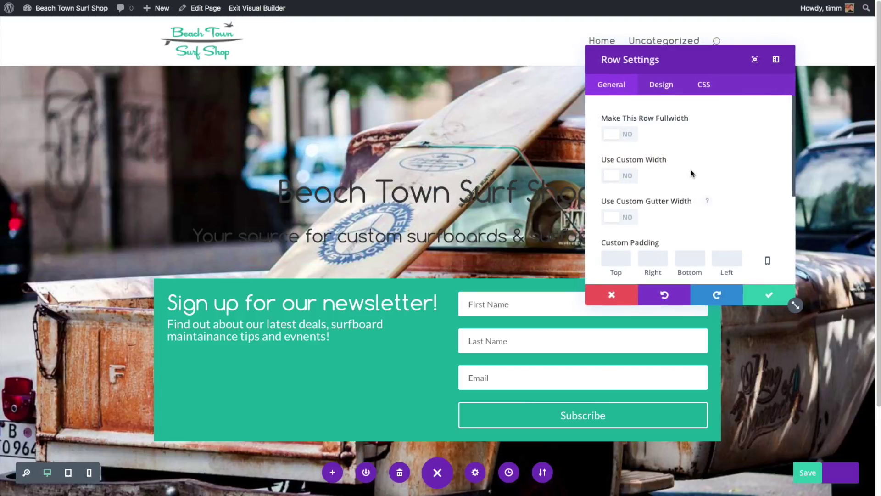
pyautogui.click(661, 84)
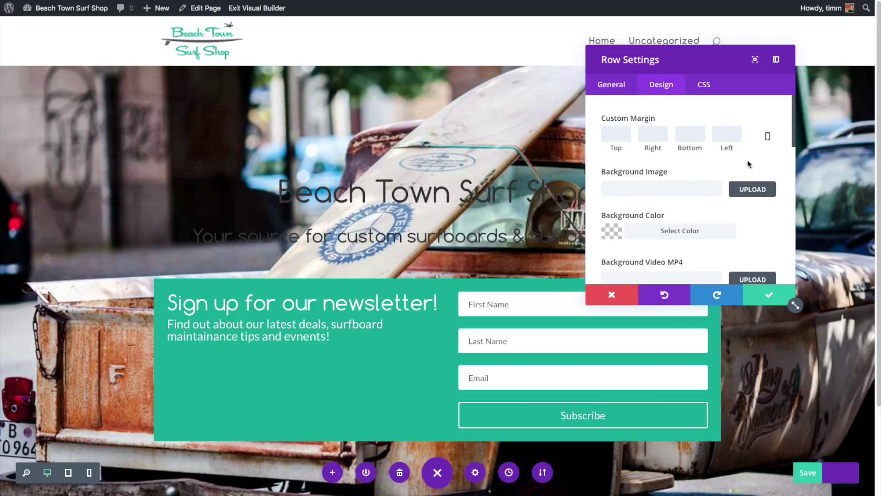
pyautogui.scroll(-1, 685, 196)
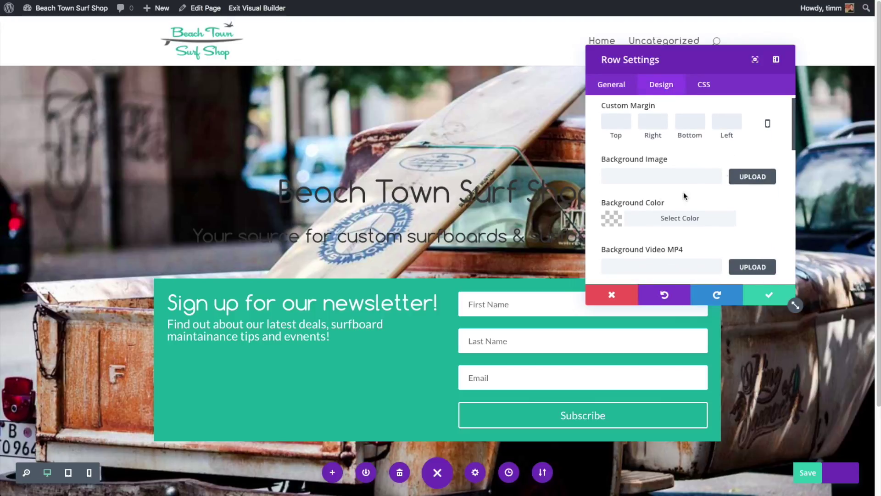
pyautogui.click(681, 216)
pyautogui.scroll(-5, 767, 248)
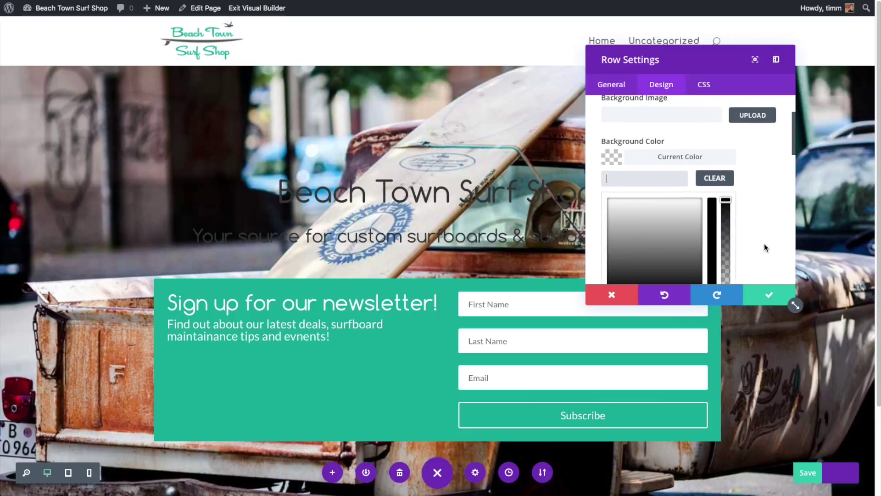
pyautogui.click(610, 200)
pyautogui.moveTo(609, 201); pyautogui.dragTo(607, 208)
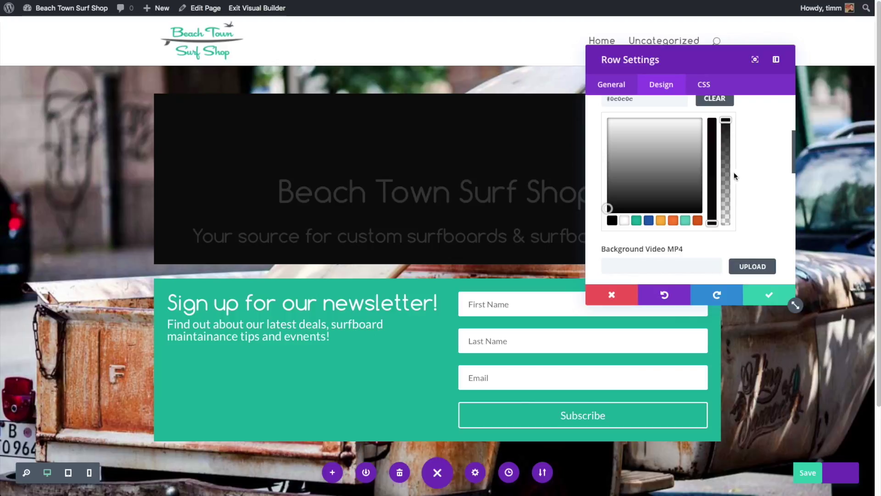
pyautogui.moveTo(728, 123); pyautogui.dragTo(726, 159)
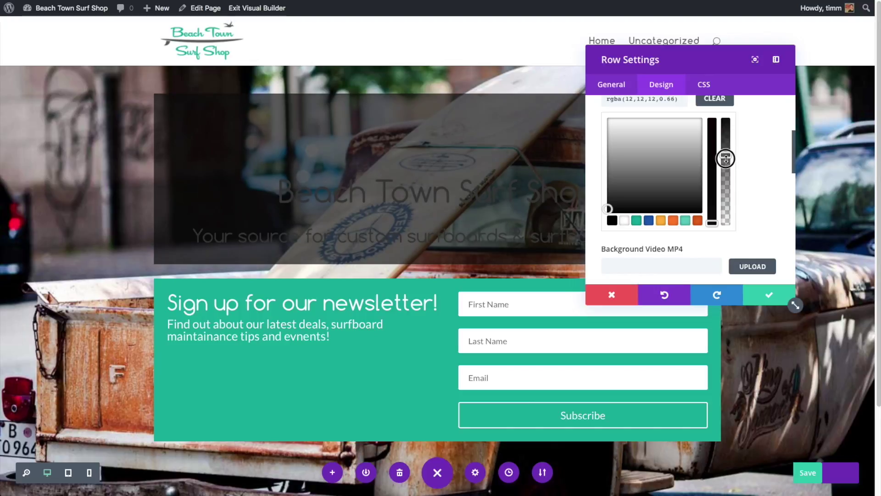
pyautogui.click(770, 297)
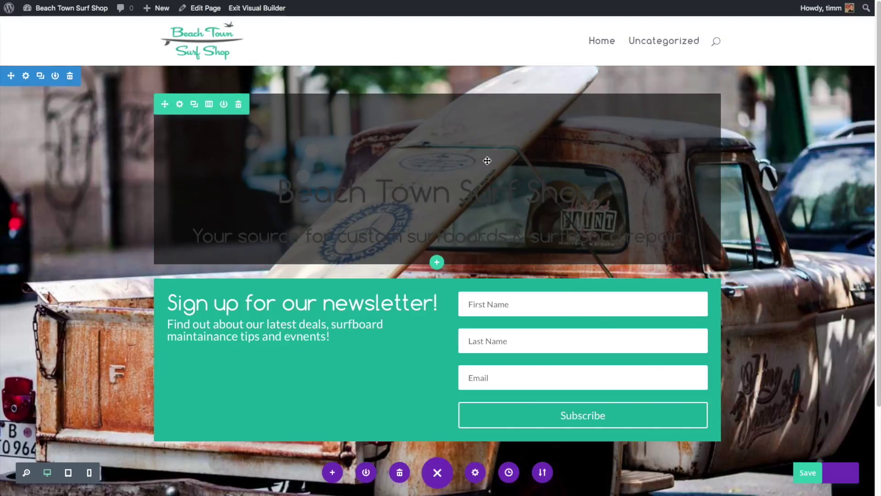
# Insert a one-column row without a new module, move it above the heading row, and place the upper divider in it.
pyautogui.click(437, 263)
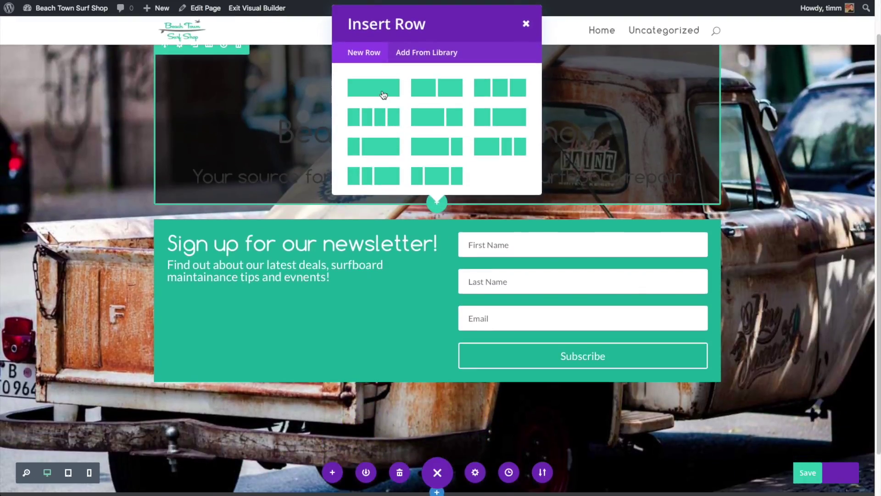
pyautogui.click(382, 95)
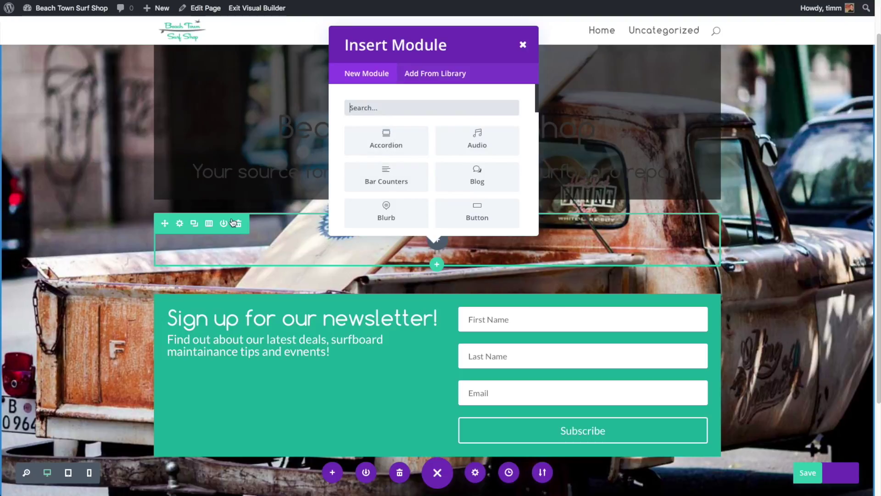
pyautogui.click(290, 241)
pyautogui.moveTo(166, 223); pyautogui.dragTo(266, 93)
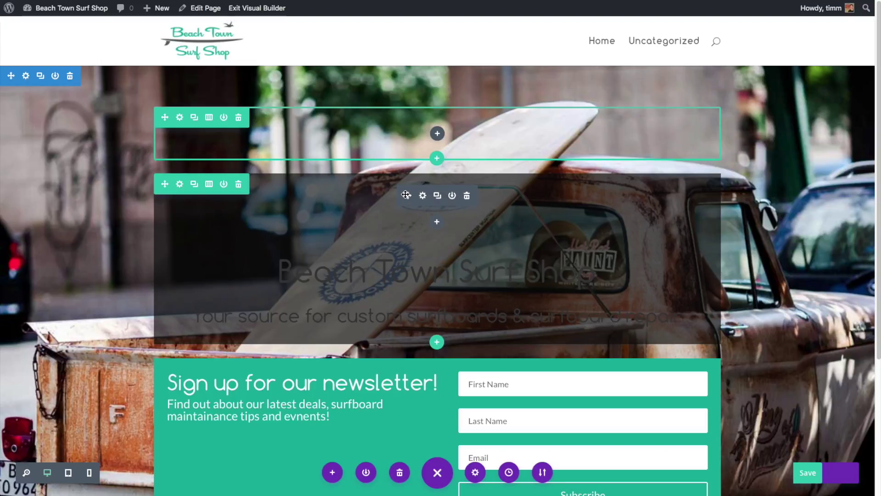
pyautogui.moveTo(406, 195); pyautogui.dragTo(392, 119)
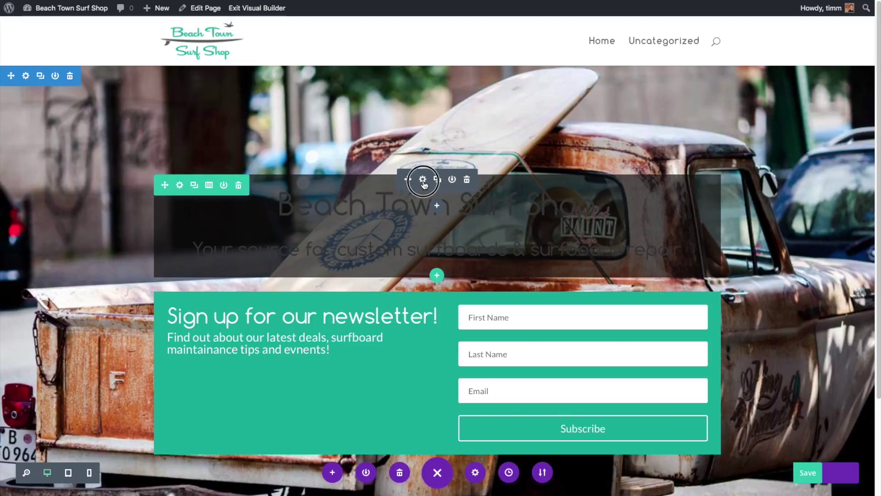
# Set the text color of the Beach Town Surf Shop heading to Light and save the module.
pyautogui.click(423, 180)
pyautogui.click(771, 134)
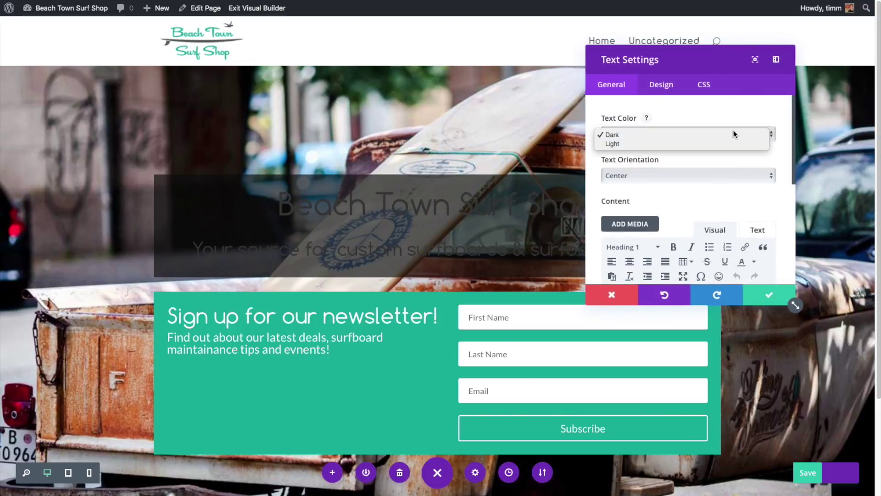
pyautogui.click(717, 140)
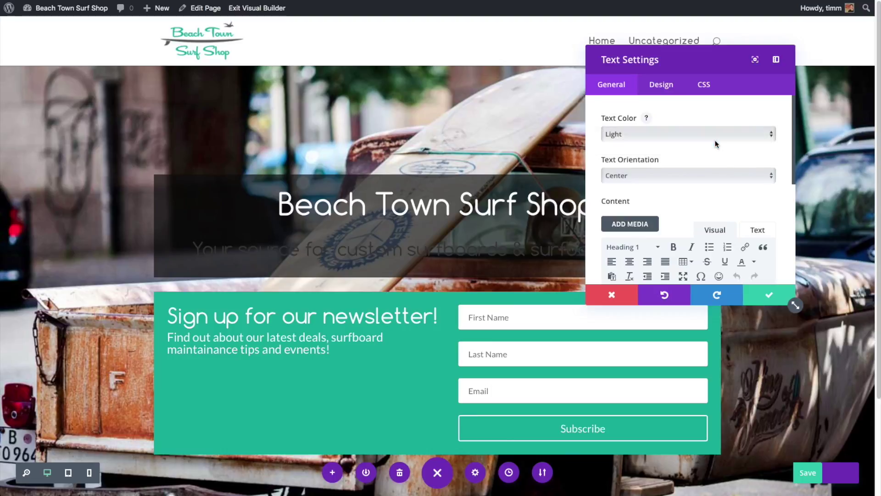
pyautogui.click(770, 295)
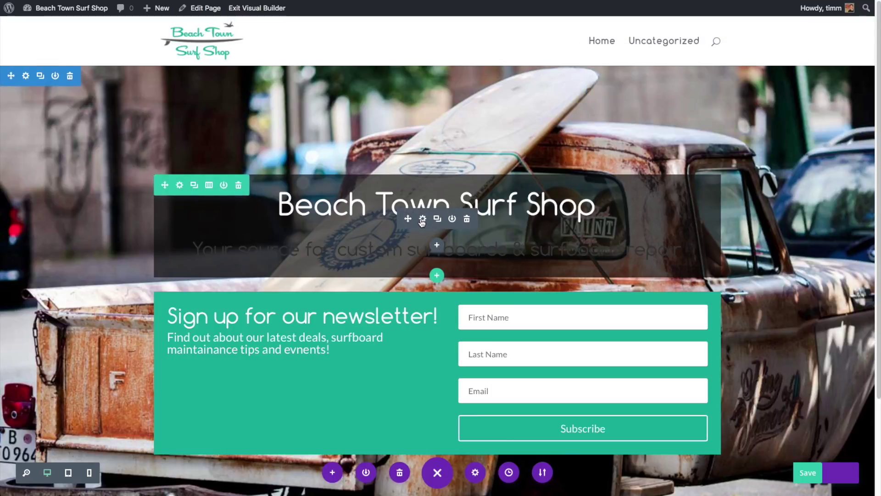
# Set the text color of the tagline below the heading to Light and save the module.
pyautogui.click(423, 220)
pyautogui.click(764, 133)
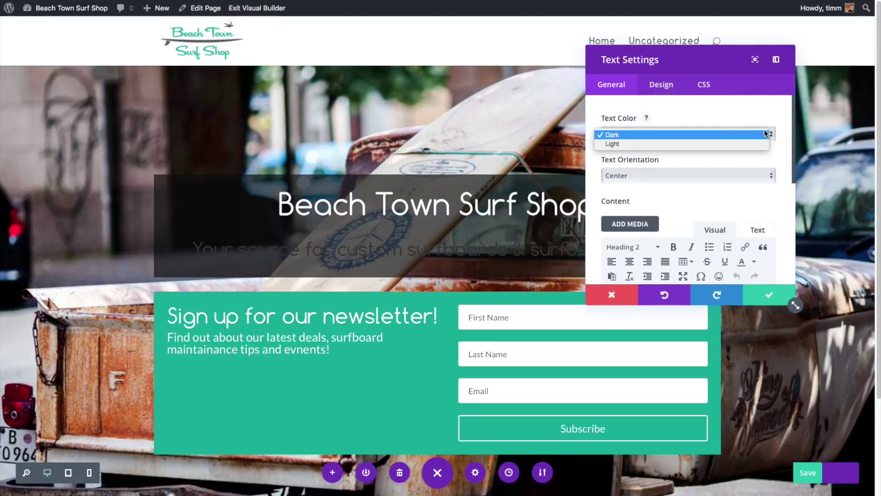
pyautogui.click(721, 144)
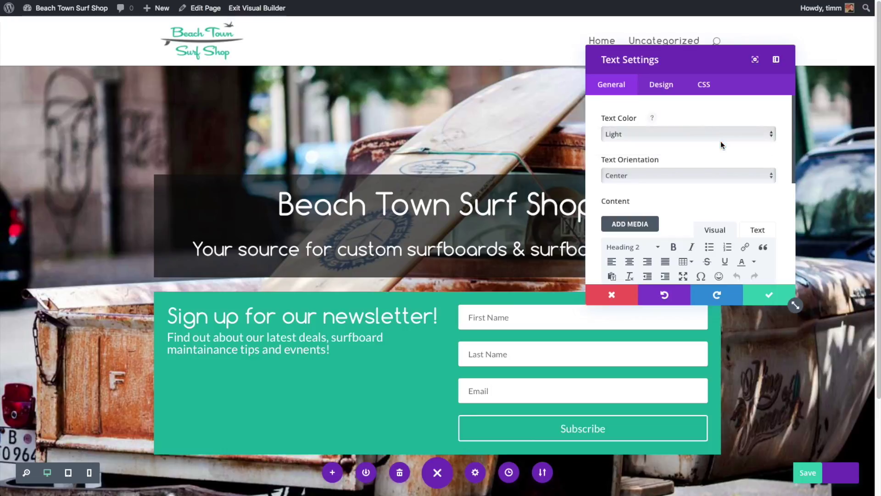
pyautogui.click(761, 296)
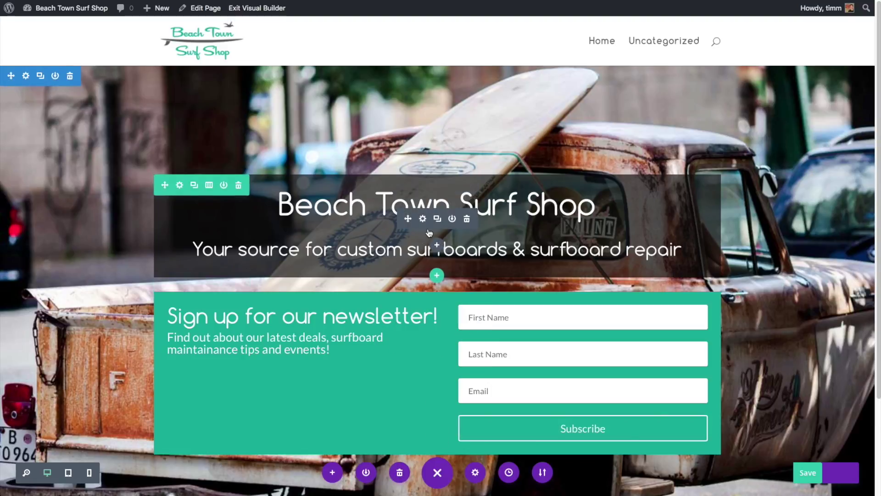
# Duplicate the heading and tagline row and look through the builder's list of keyboard shortcuts.
pyautogui.click(194, 186)
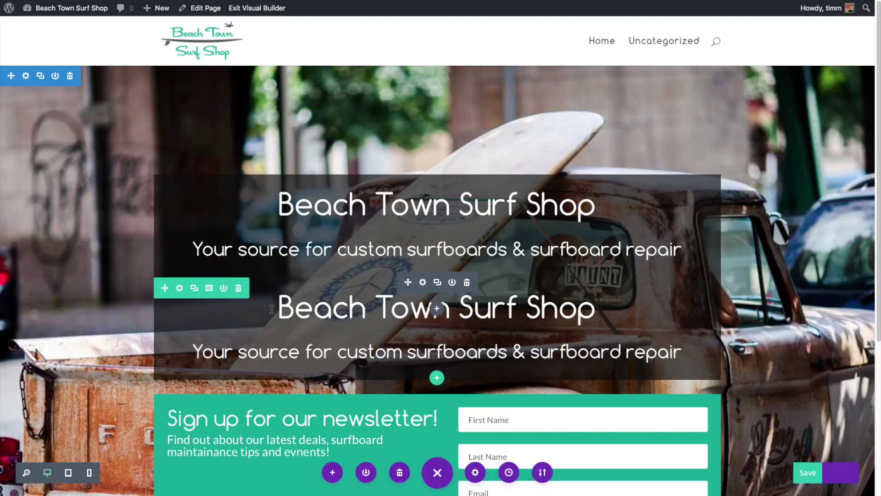
pyautogui.hotkey('shift', '/')
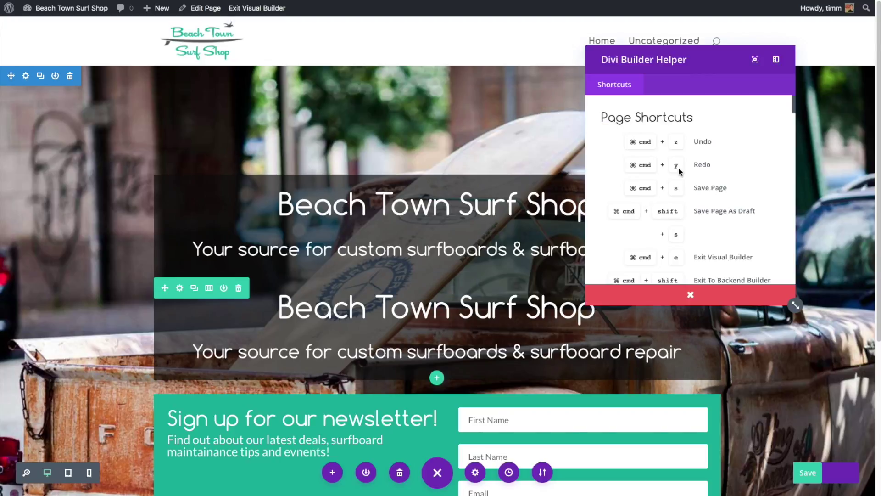
pyautogui.scroll(-1, 720, 177)
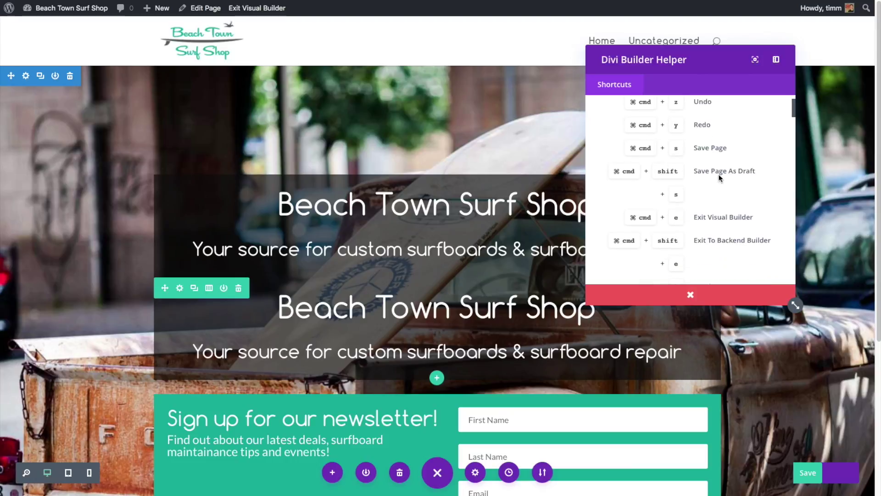
pyautogui.scroll(-10, 720, 179)
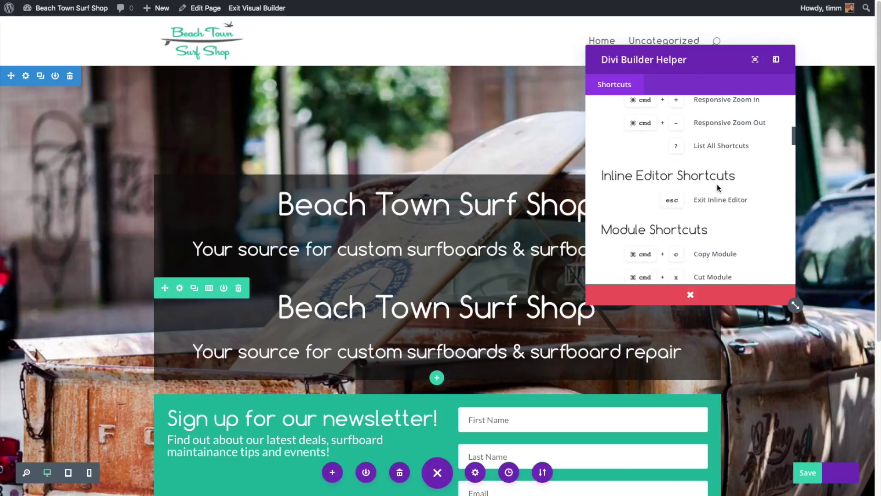
pyautogui.scroll(8, 714, 186)
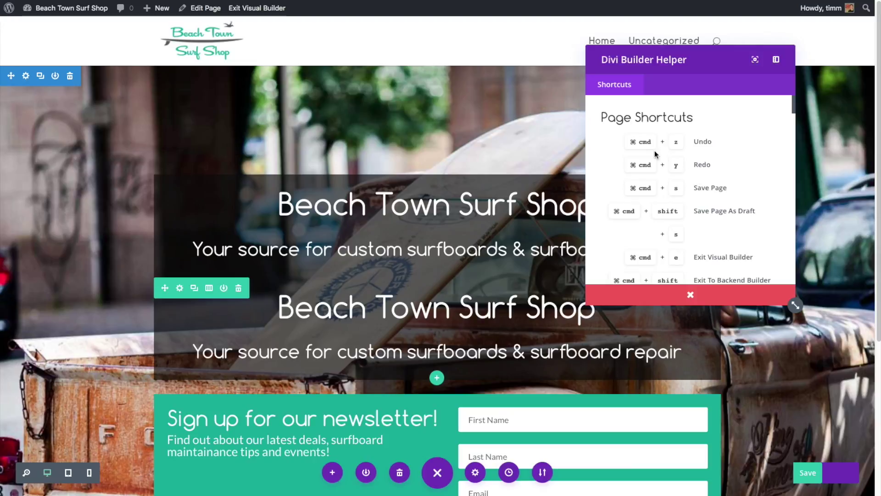
pyautogui.click(690, 295)
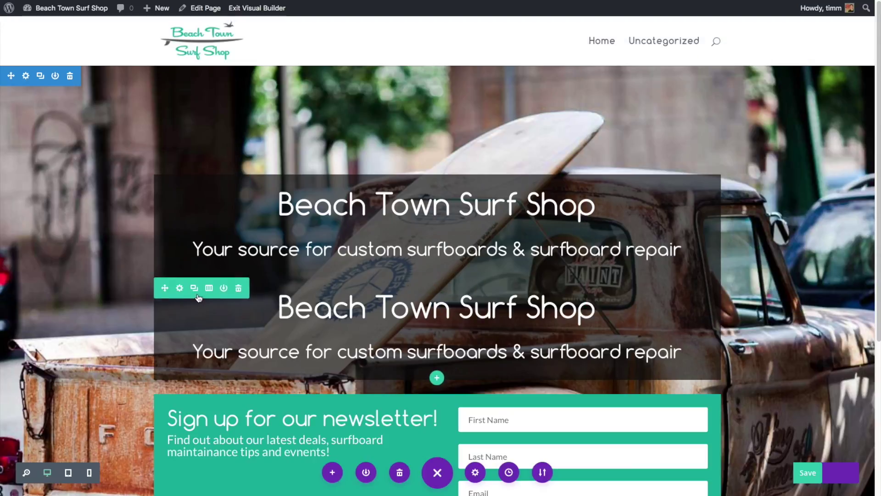
# Move the duplicated heading row below the newsletter form and insert an empty one-column row between them.
pyautogui.moveTo(168, 288); pyautogui.dragTo(264, 468)
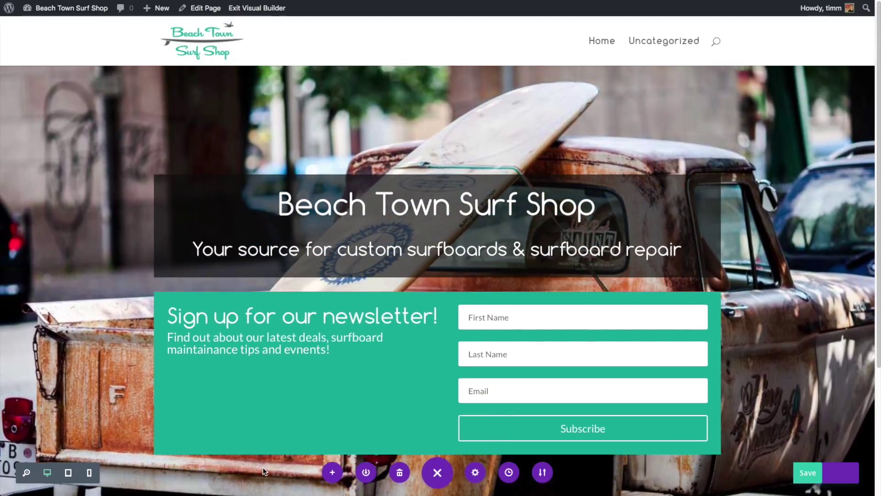
pyautogui.scroll(-5, 364, 330)
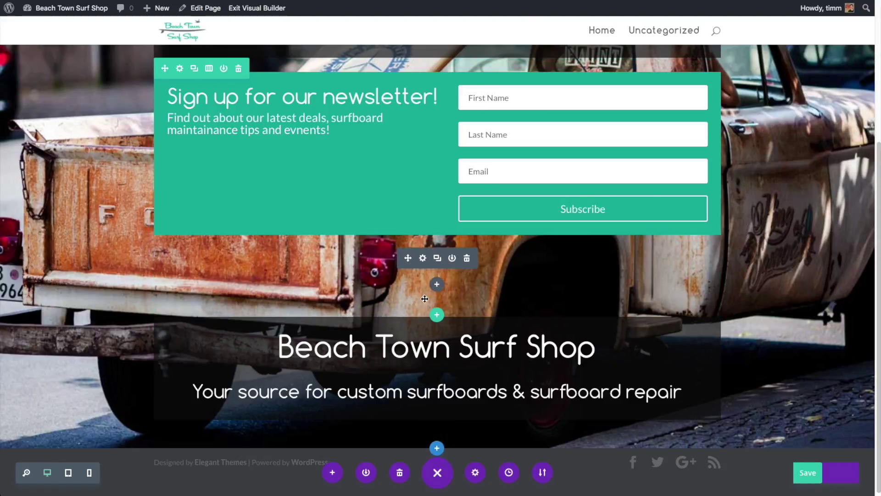
pyautogui.click(437, 315)
pyautogui.click(377, 205)
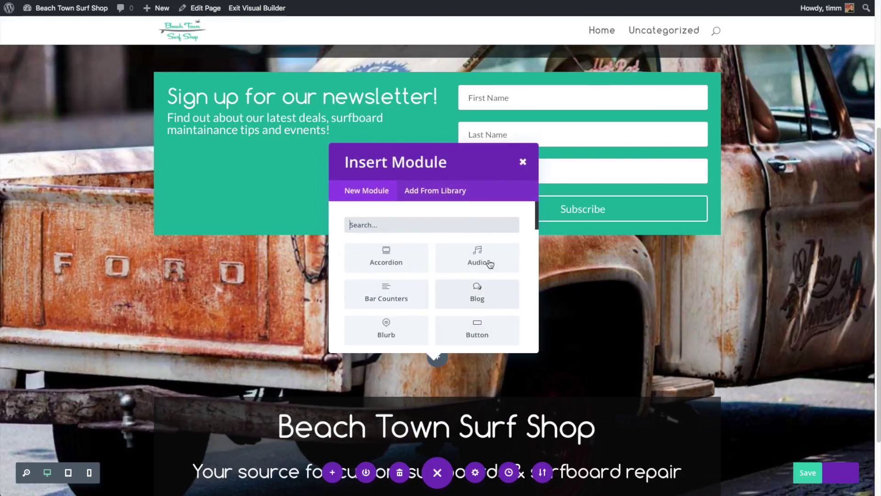
pyautogui.click(523, 162)
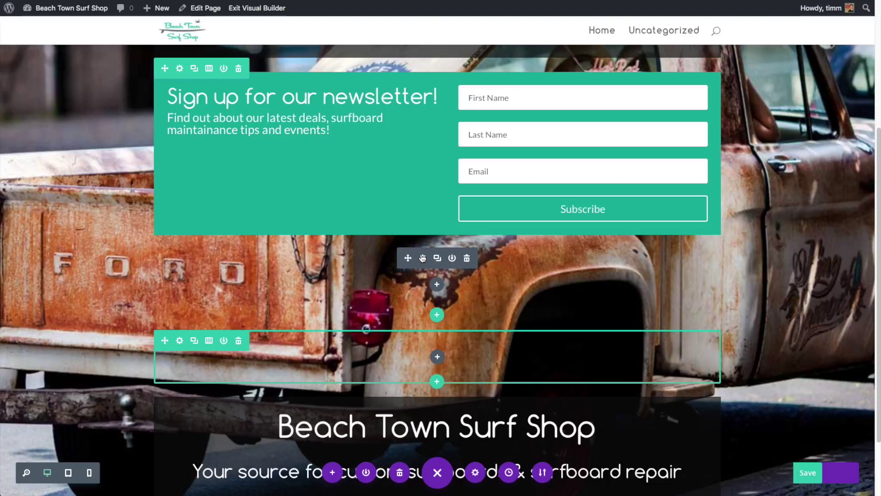
# Place the divider under the newsletter form in the new empty row and move that row below the duplicated heading row.
pyautogui.moveTo(407, 257); pyautogui.dragTo(397, 321)
pyautogui.moveTo(408, 255); pyautogui.dragTo(449, 316)
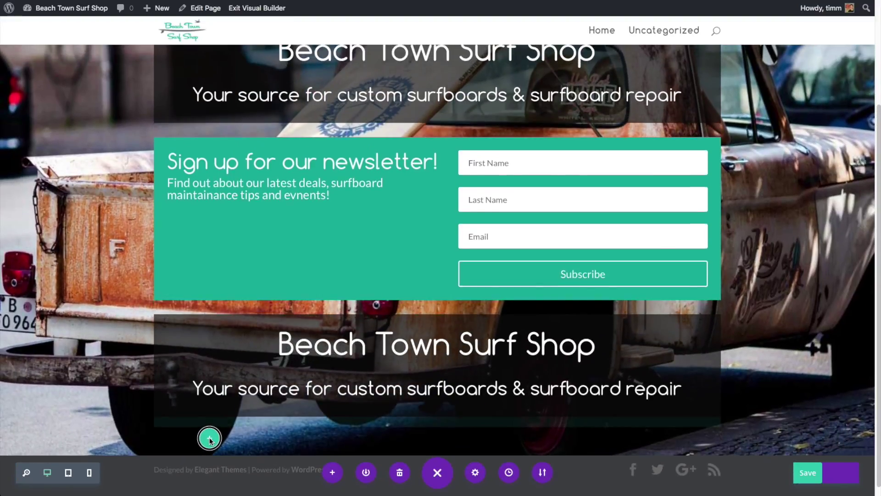
pyautogui.click(209, 439)
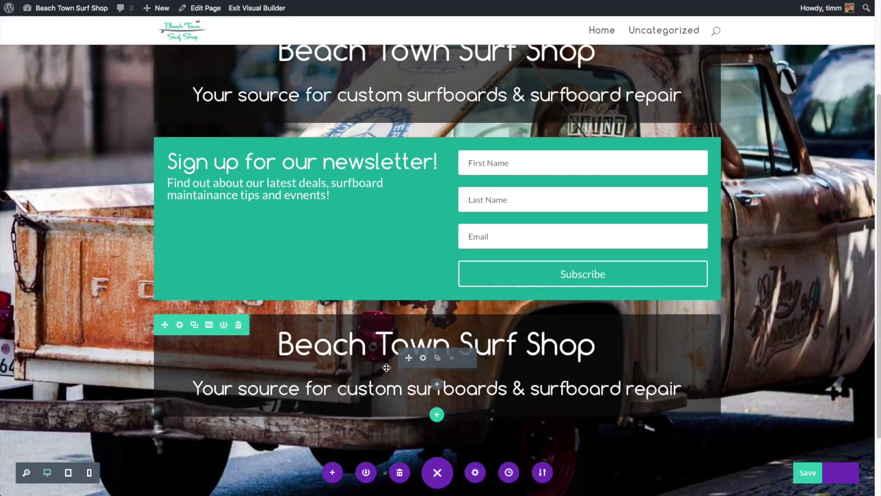
# Try to replace the duplicated heading below the newsletter form with the shop's street address directly on the page.
pyautogui.click(475, 349)
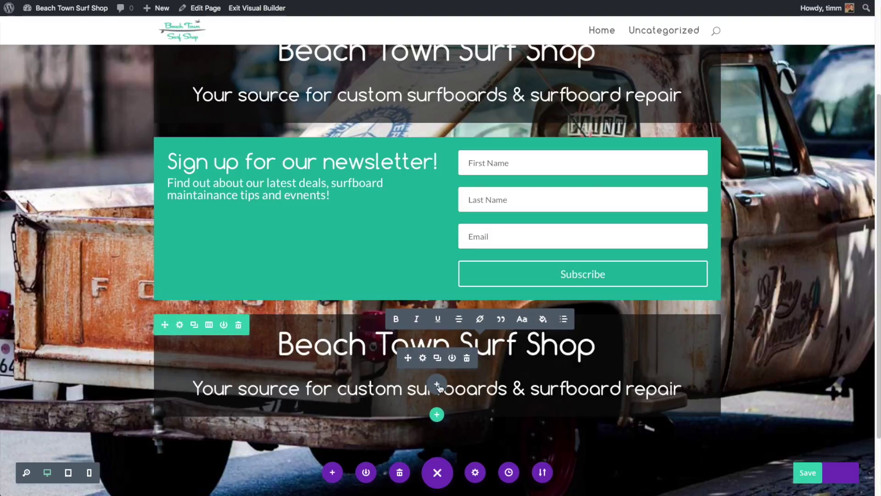
pyautogui.doubleClick(370, 344)
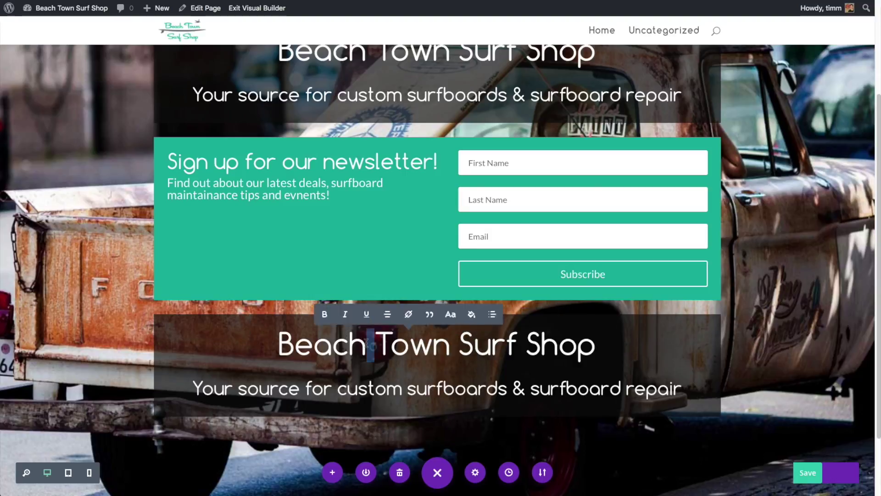
pyautogui.tripleClick(436, 351)
pyautogui.click(469, 356)
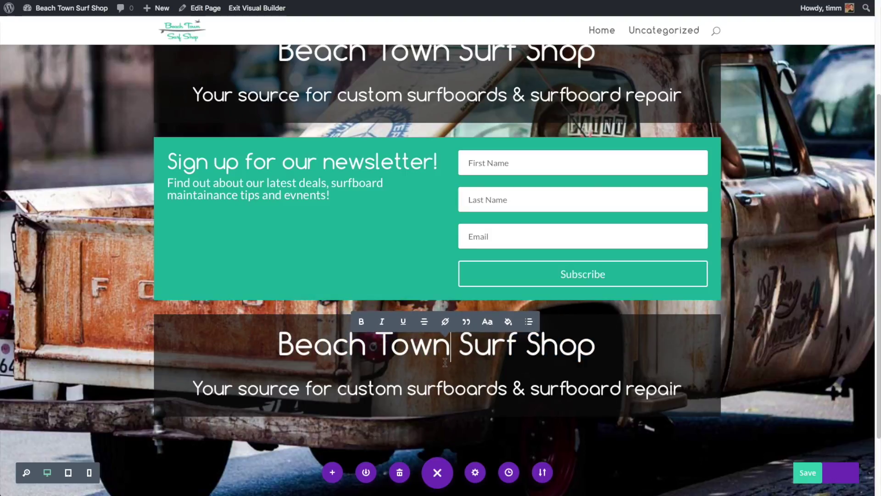
pyautogui.click(407, 352)
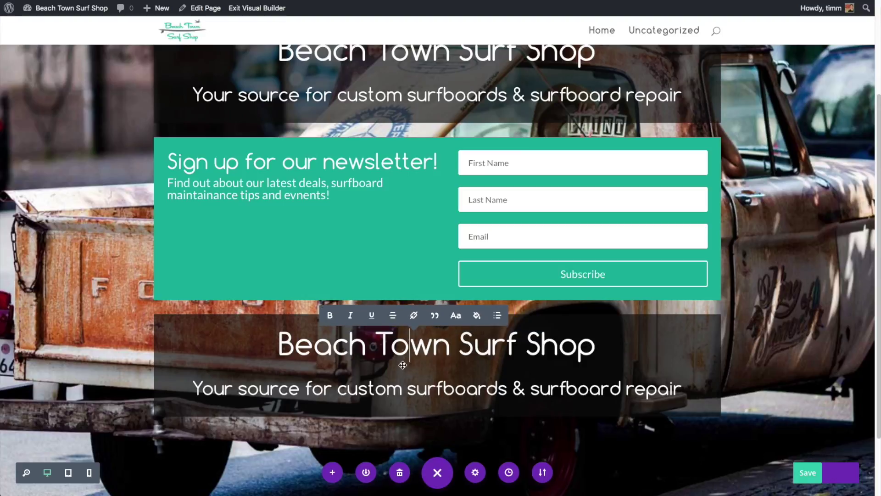
pyautogui.moveTo(596, 344); pyautogui.dragTo(284, 328)
pyautogui.write('123')
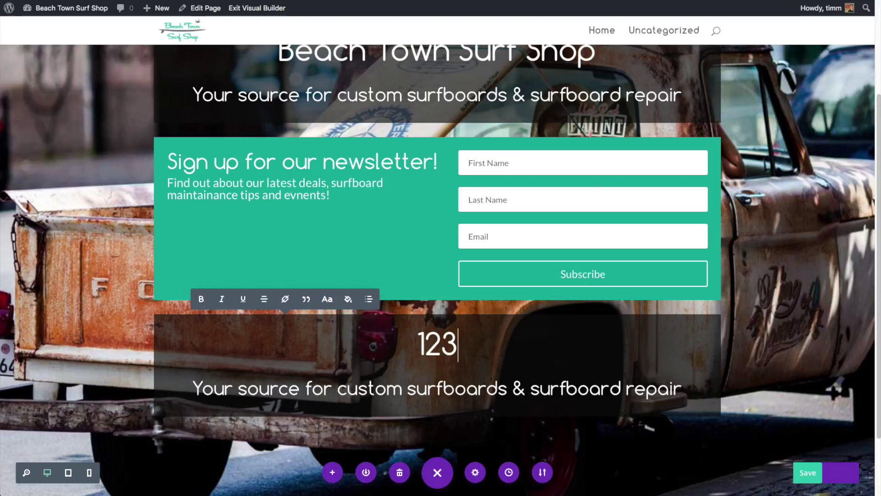
pyautogui.write(' Ocean Front Drive')
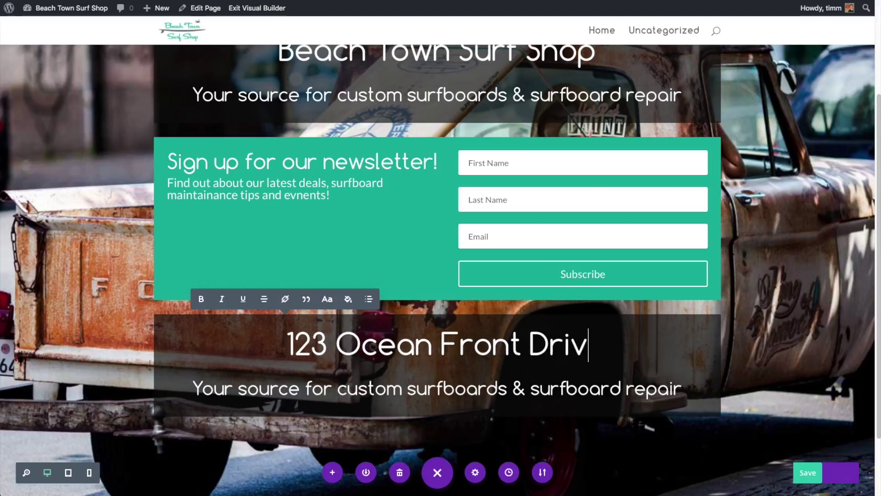
pyautogui.press('Return')
pyautogui.press('BackSpace')
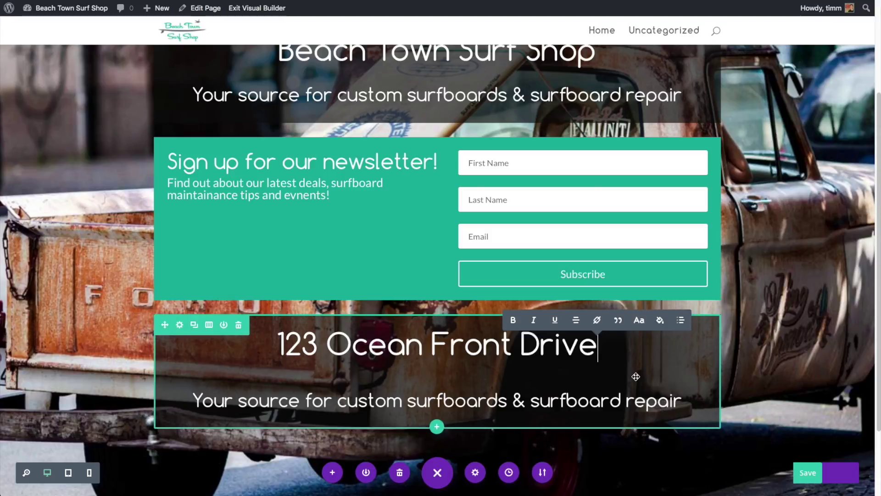
pyautogui.press('Return')
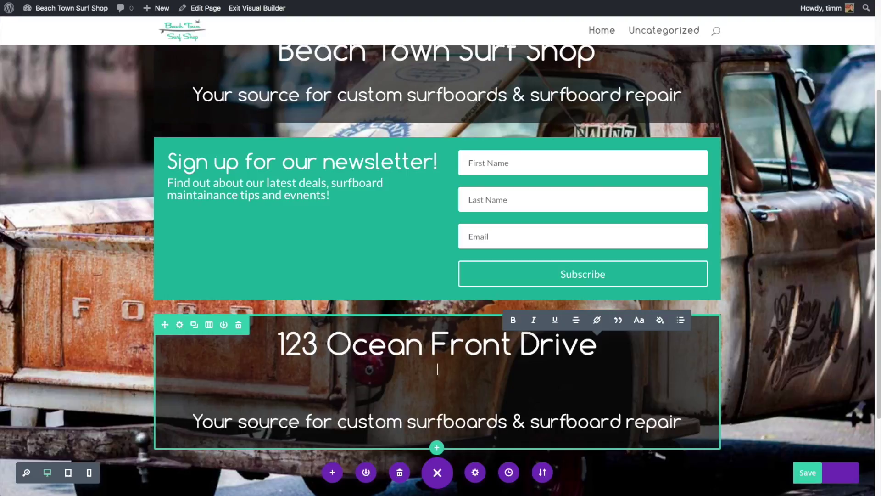
pyautogui.hotkey('ctrl', 'z')
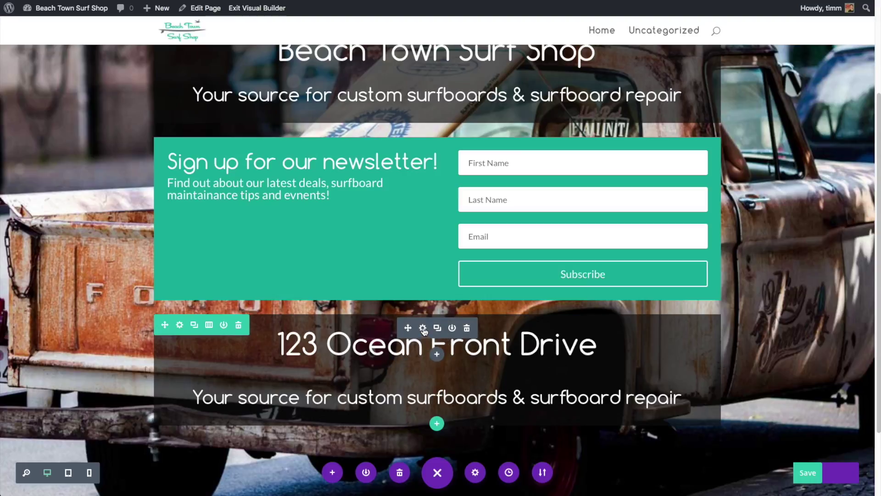
# Clear the content of that text module in its settings and enter "Find Us!" as a Heading 2 line.
pyautogui.click(423, 329)
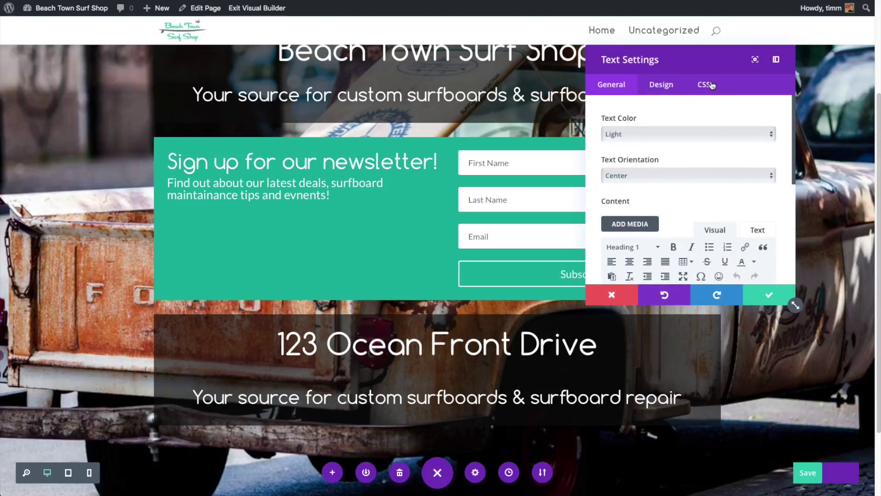
pyautogui.moveTo(723, 58); pyautogui.dragTo(760, 60)
pyautogui.scroll(-3, 773, 216)
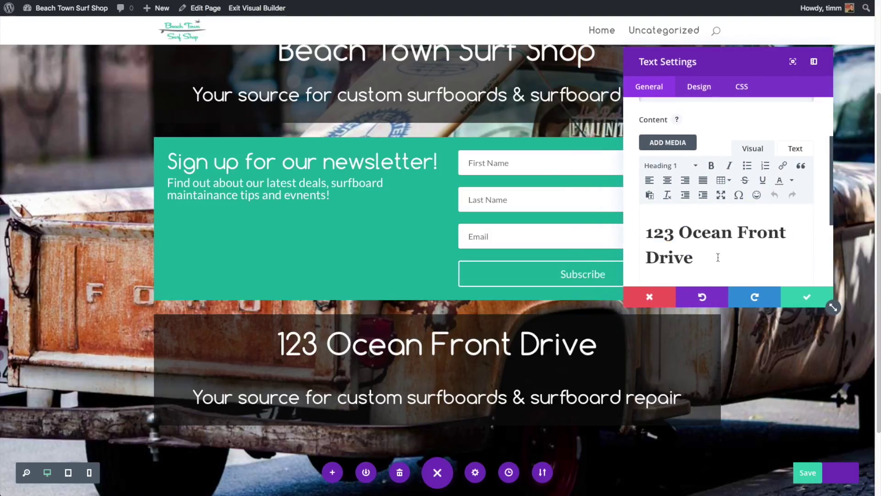
pyautogui.moveTo(718, 257); pyautogui.dragTo(630, 229)
pyautogui.press('BackSpace')
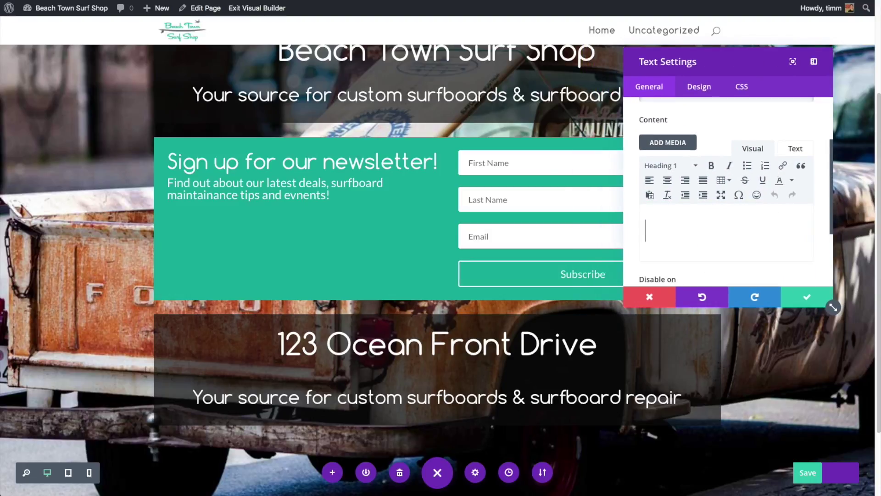
pyautogui.click(694, 166)
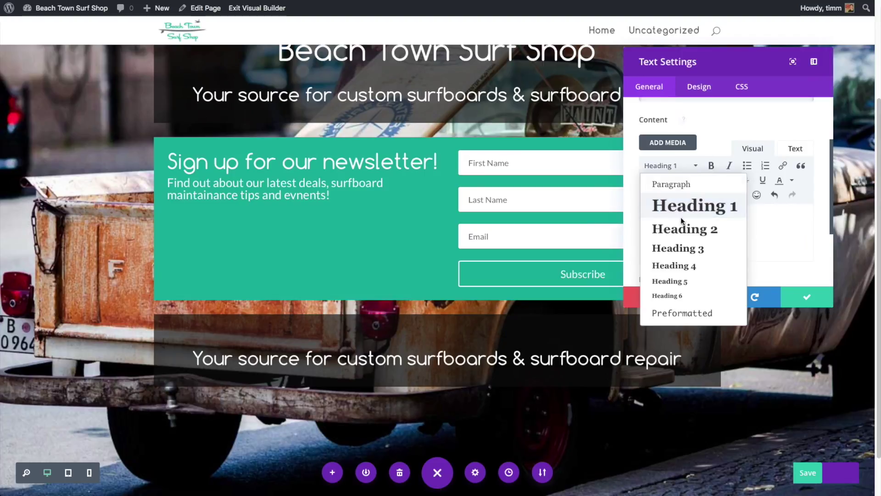
pyautogui.click(678, 229)
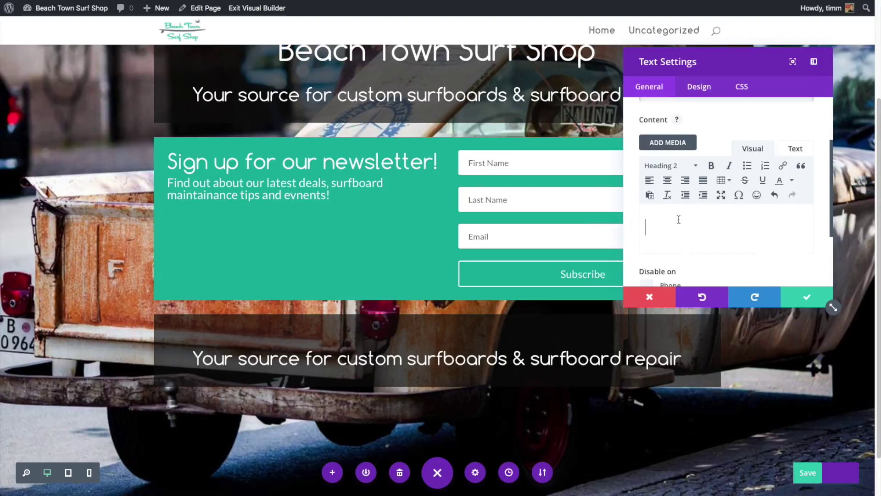
pyautogui.write('Find Us')
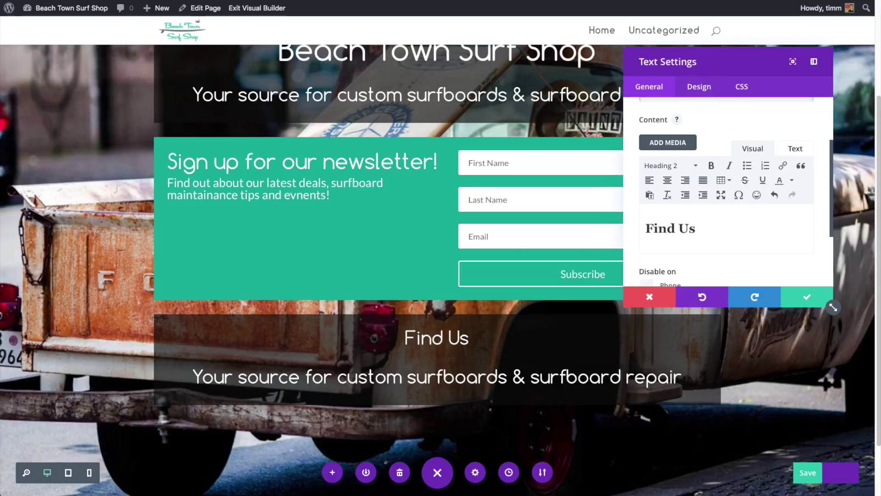
pyautogui.write('!')
pyautogui.press('Return')
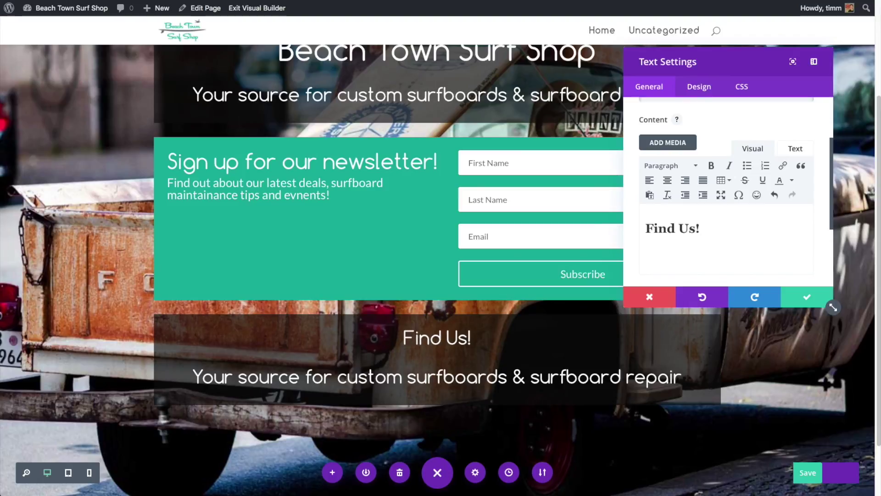
# Enter the shop's street address and its city, state and postal code on two lines below "Find Us!".
pyautogui.write('123')
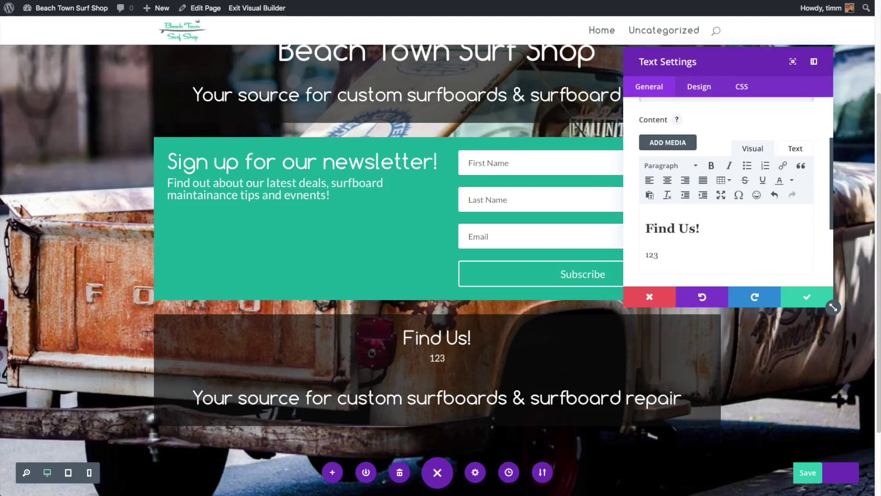
pyautogui.write(' Beach Front Drive')
pyautogui.press('Return')
pyautogui.write('Beach Town')
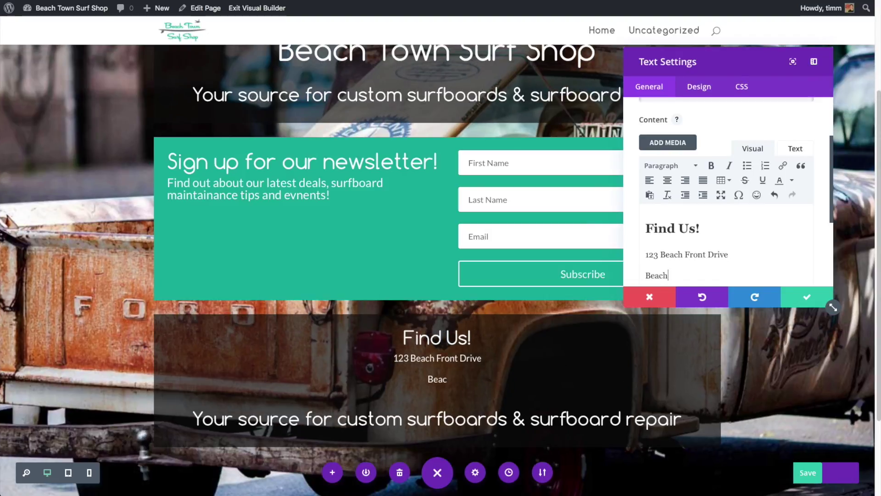
pyautogui.write('Cal')
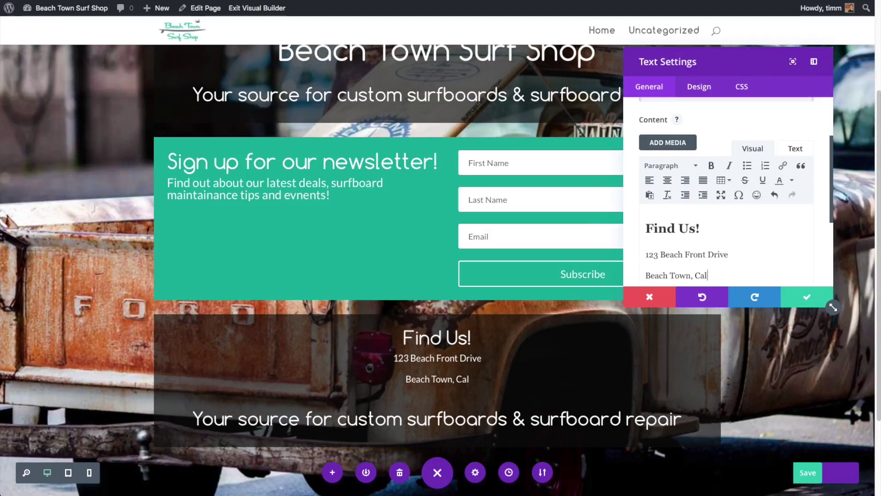
pyautogui.write('ifonia 90000')
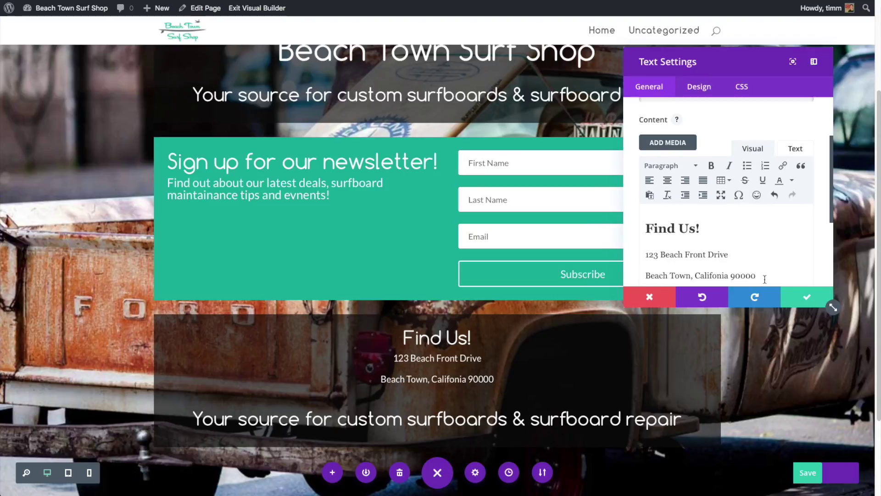
# Format both address lines as Heading 2 and save the text module.
pyautogui.moveTo(762, 278); pyautogui.dragTo(642, 253)
pyautogui.click(686, 166)
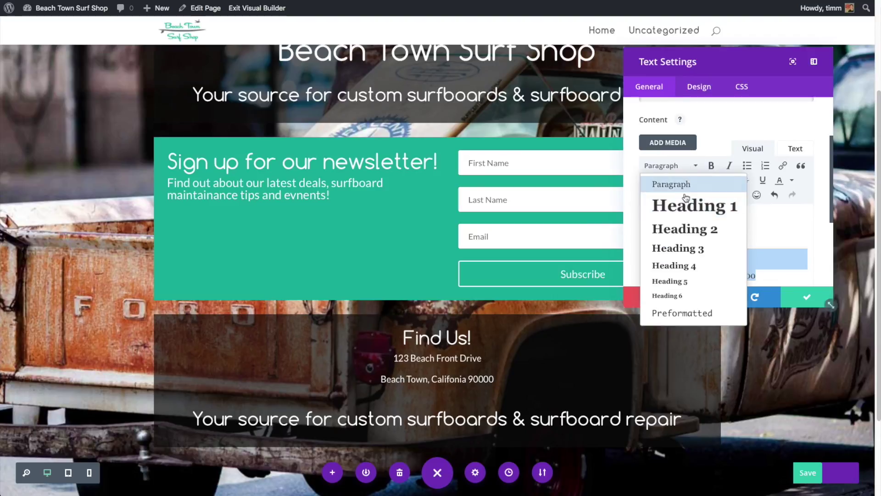
pyautogui.click(682, 237)
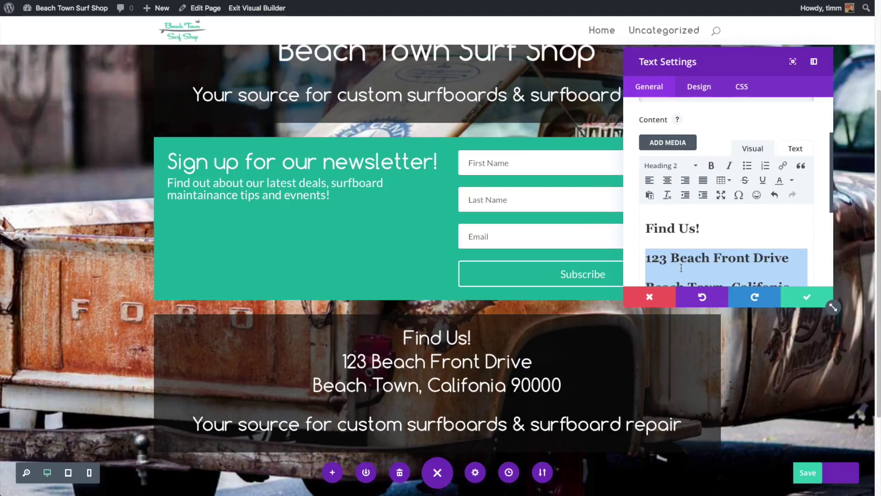
pyautogui.scroll(-1, 714, 257)
pyautogui.click(807, 297)
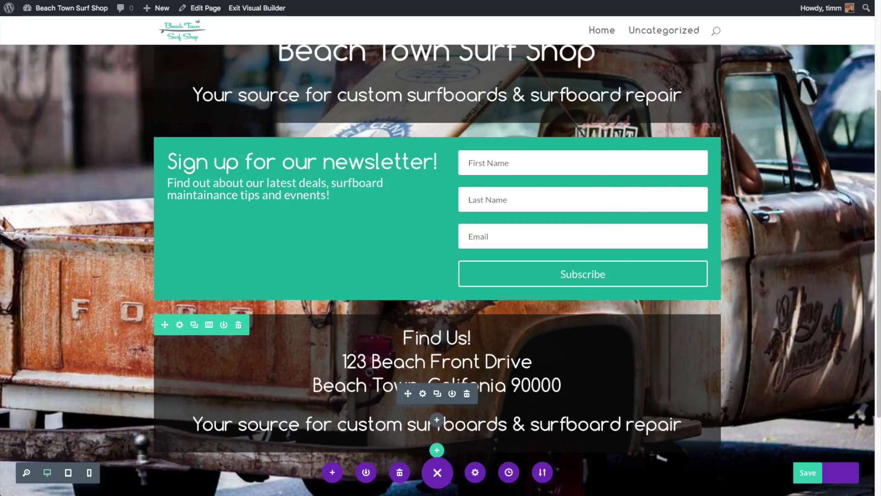
# Replace the duplicated tagline below the address with the shop's phone number and save the page.
pyautogui.click(387, 424)
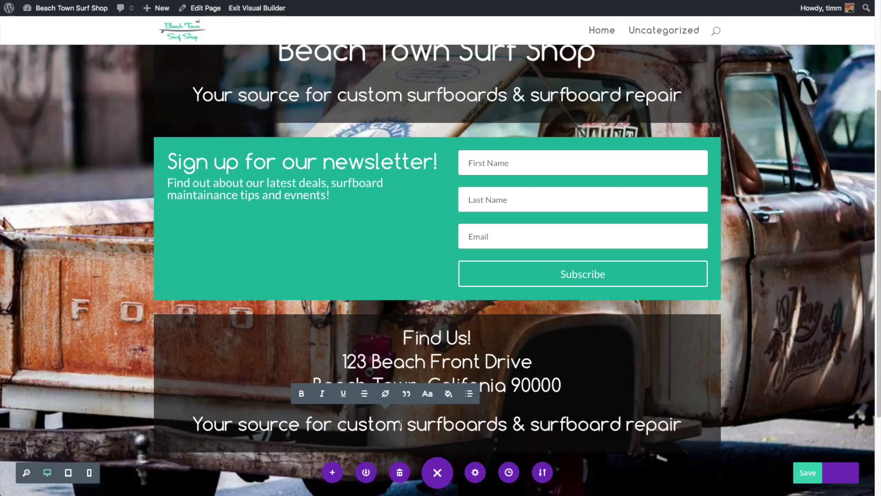
pyautogui.doubleClick(370, 425)
pyautogui.tripleClick(366, 424)
pyautogui.write('3')
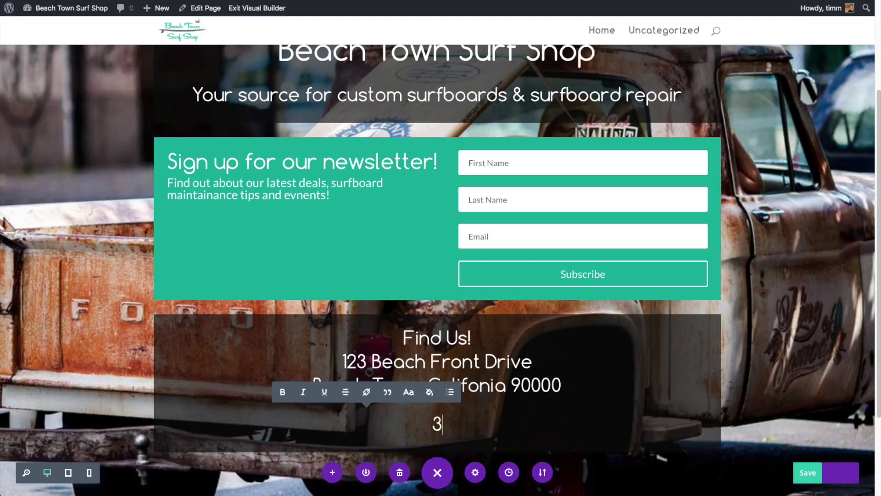
pyautogui.write('10-555')
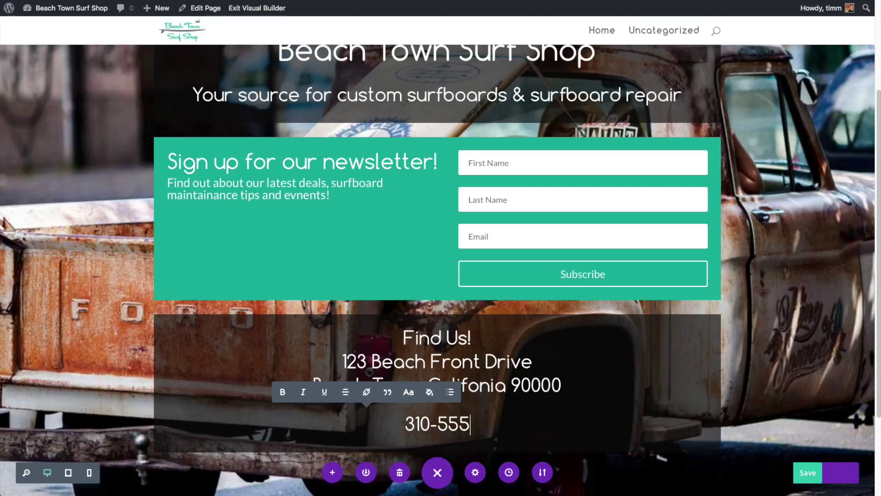
pyautogui.write('-6262')
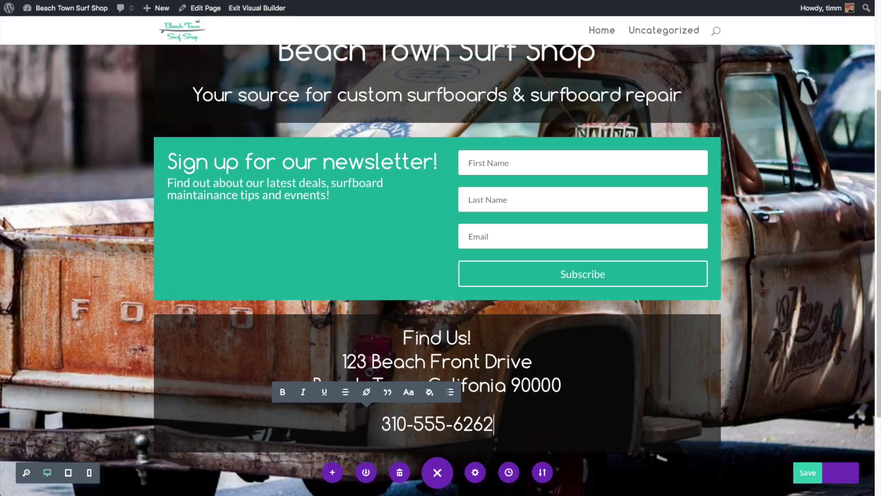
pyautogui.scroll(3, 581, 373)
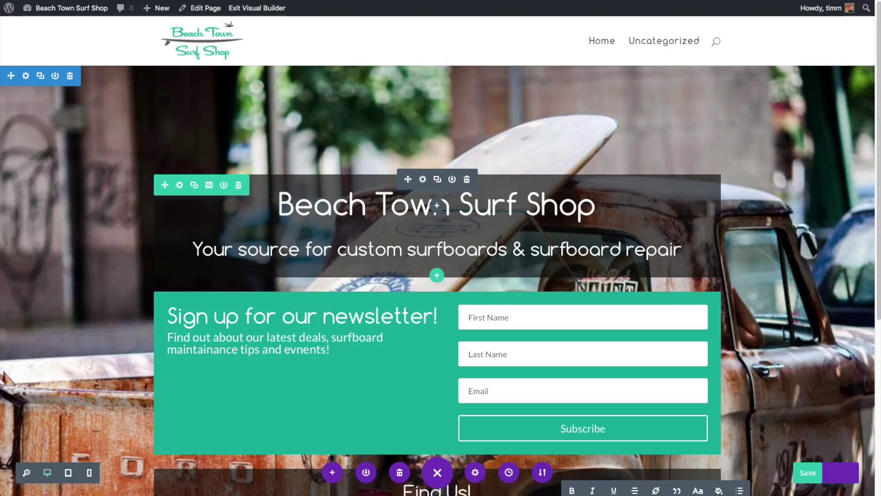
pyautogui.click(809, 472)
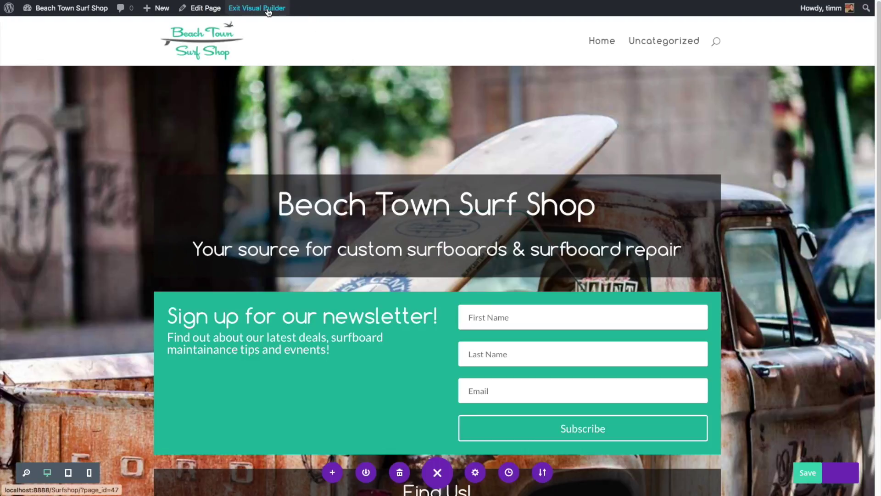
# Set the Coming Soon page's template to Blank Page in the page editor, update the page and view it.
pyautogui.click(199, 8)
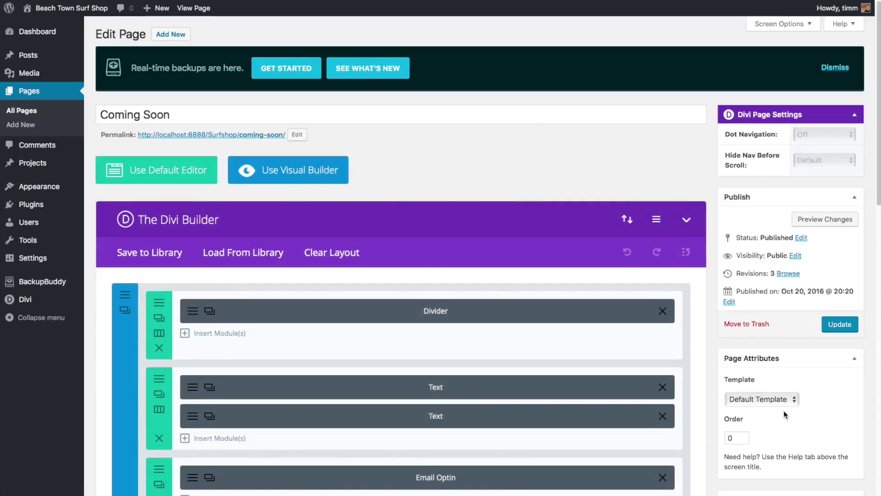
pyautogui.scroll(-1, 808, 393)
pyautogui.click(795, 390)
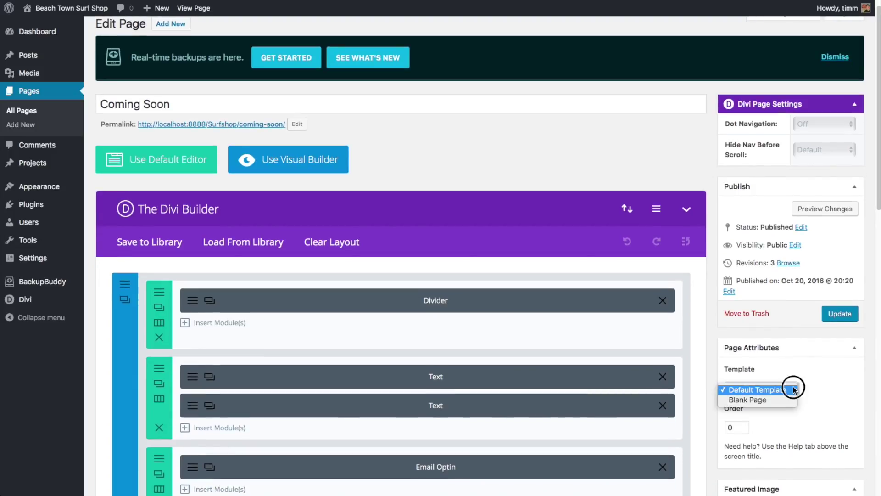
pyautogui.click(779, 399)
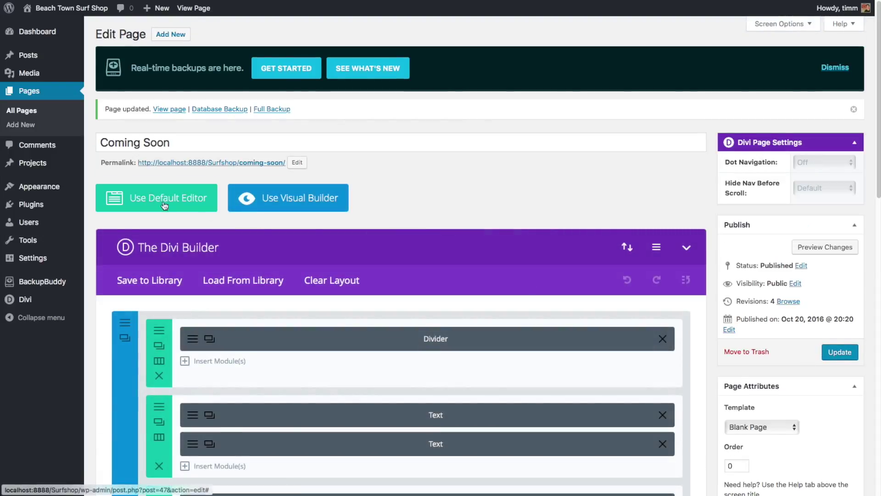
pyautogui.click(192, 9)
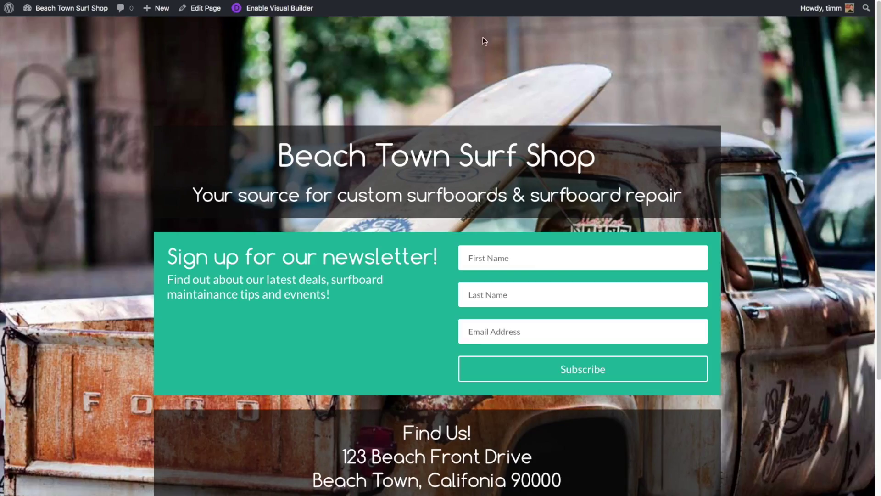
pyautogui.moveTo(100, 8)
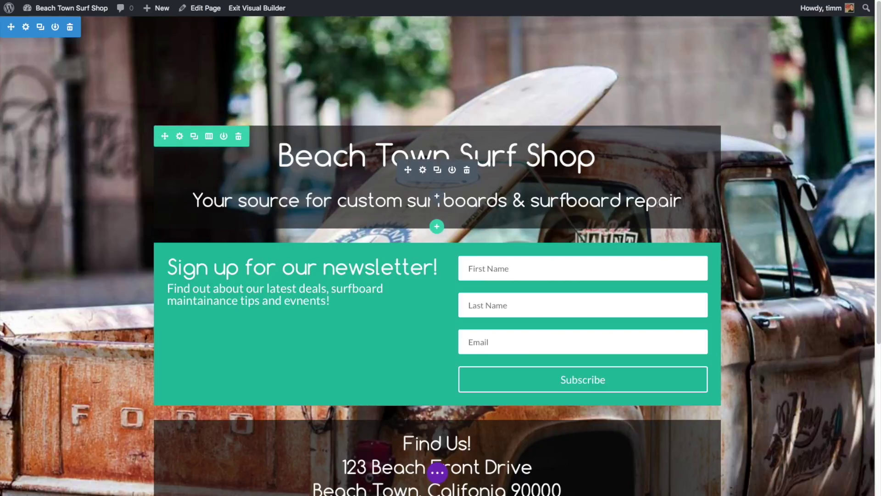
pyautogui.click(679, 200)
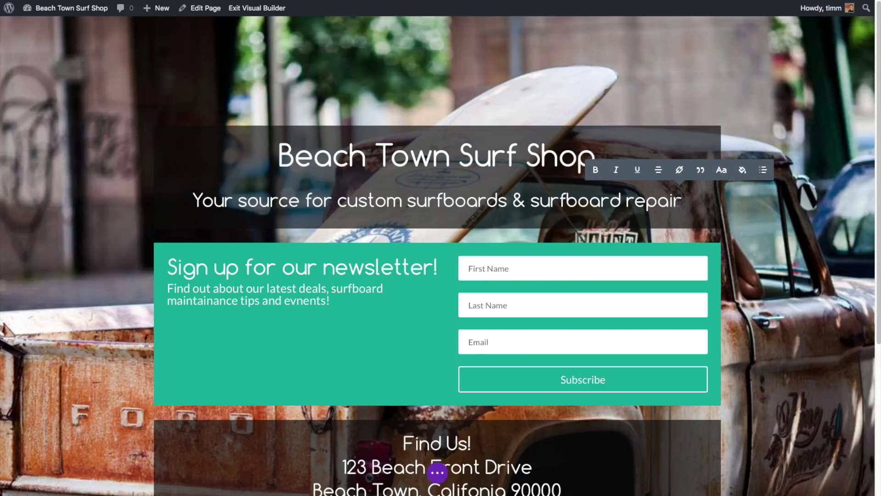
pyautogui.write('!')
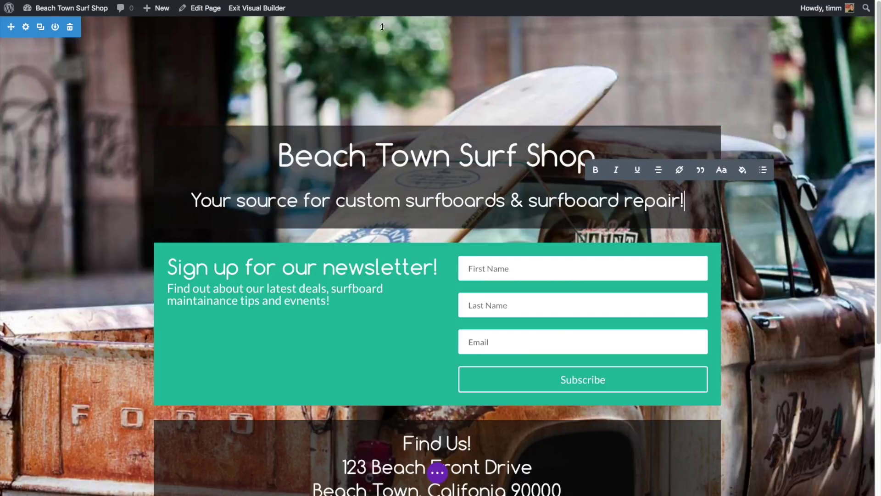
pyautogui.click(261, 10)
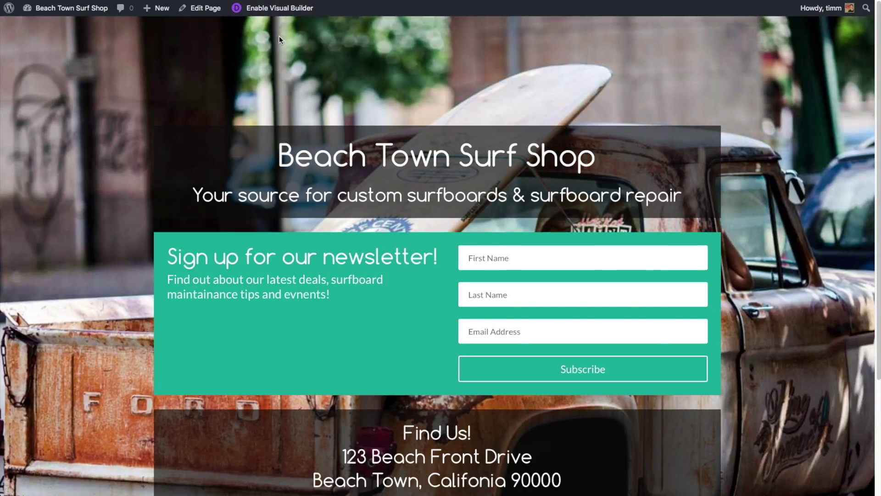
# Add an exclamation mark to the end of the tagline in the visual builder, save the page and exit the builder.
pyautogui.click(270, 10)
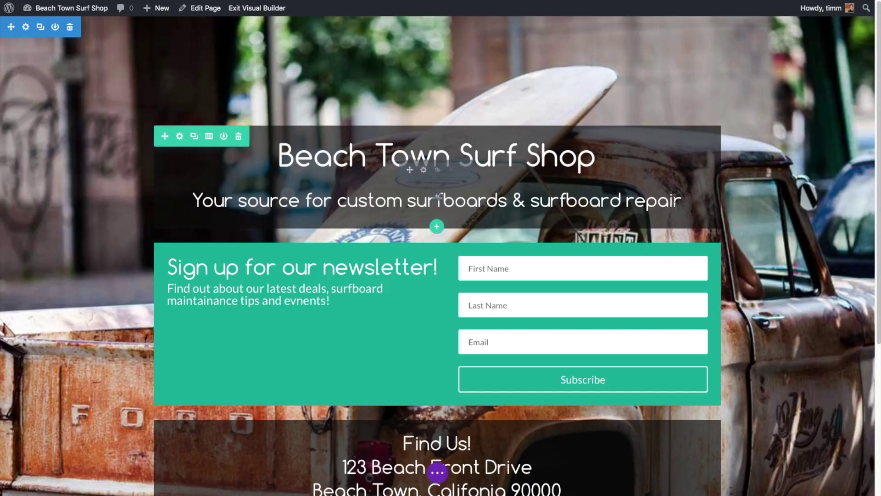
pyautogui.click(680, 202)
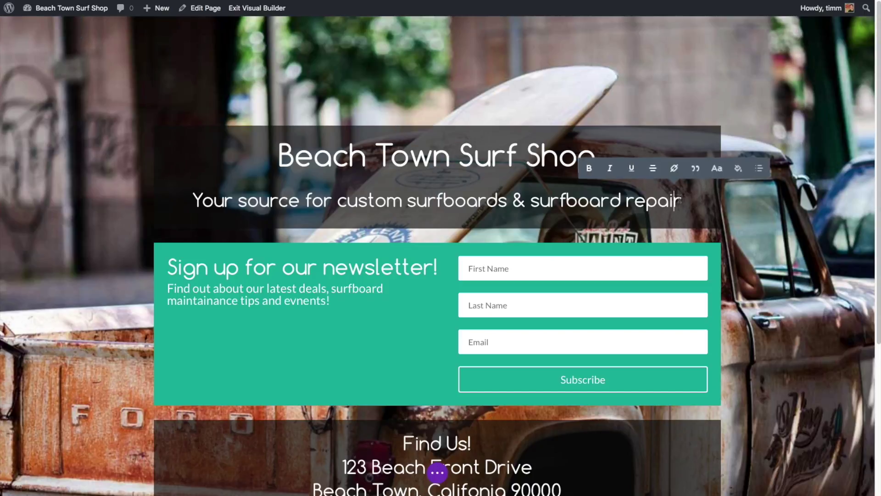
pyautogui.write('!')
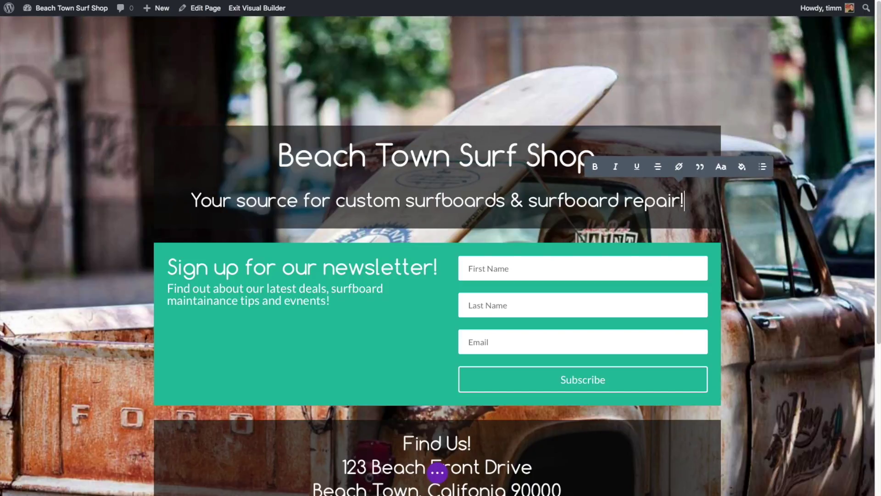
pyautogui.click(549, 227)
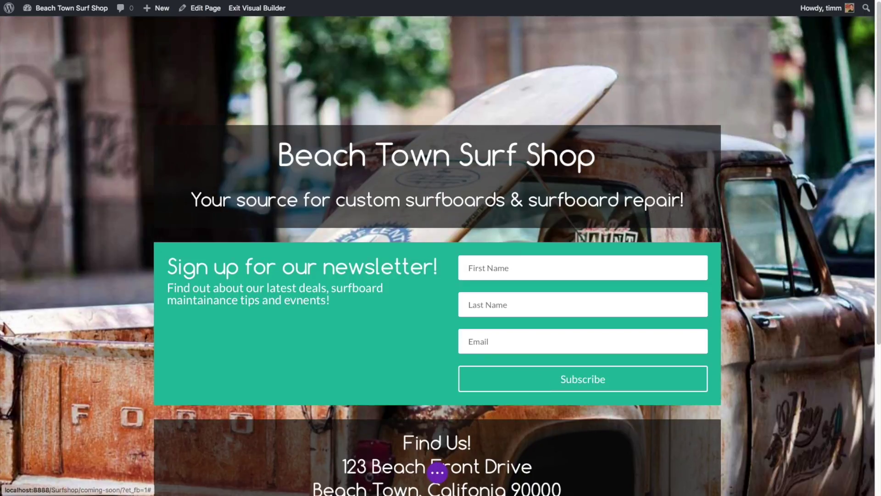
pyautogui.click(440, 474)
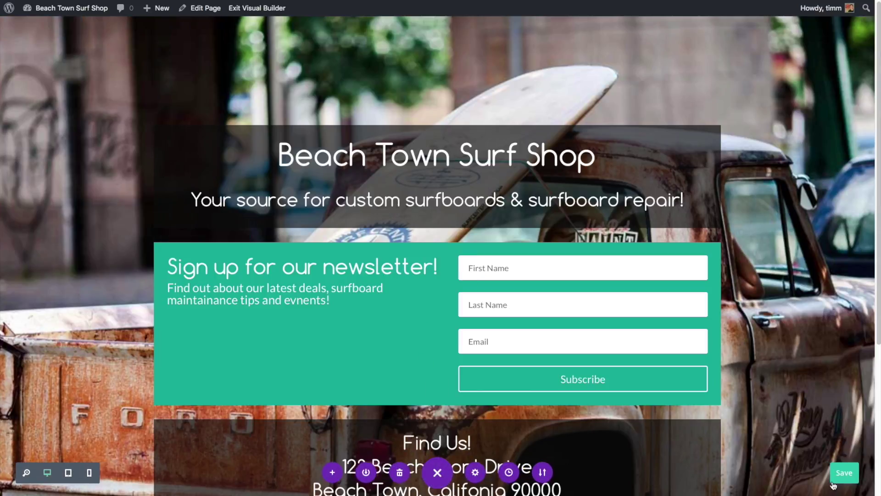
pyautogui.click(845, 473)
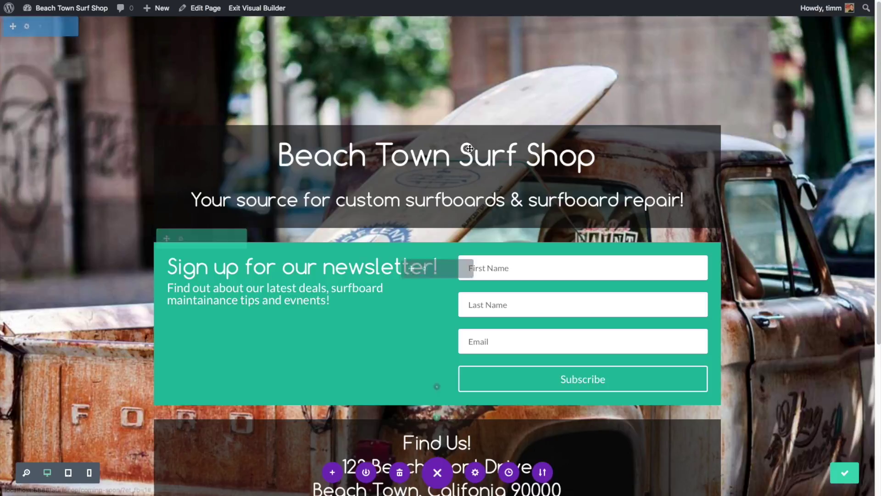
pyautogui.click(255, 9)
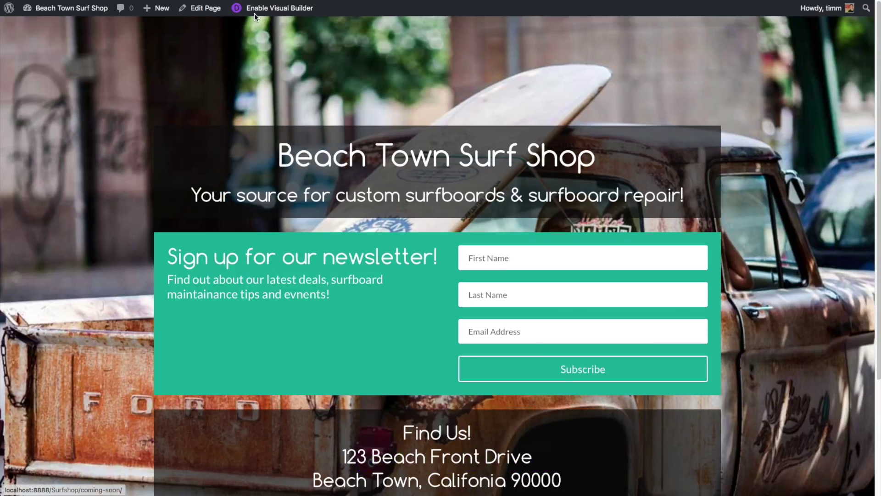